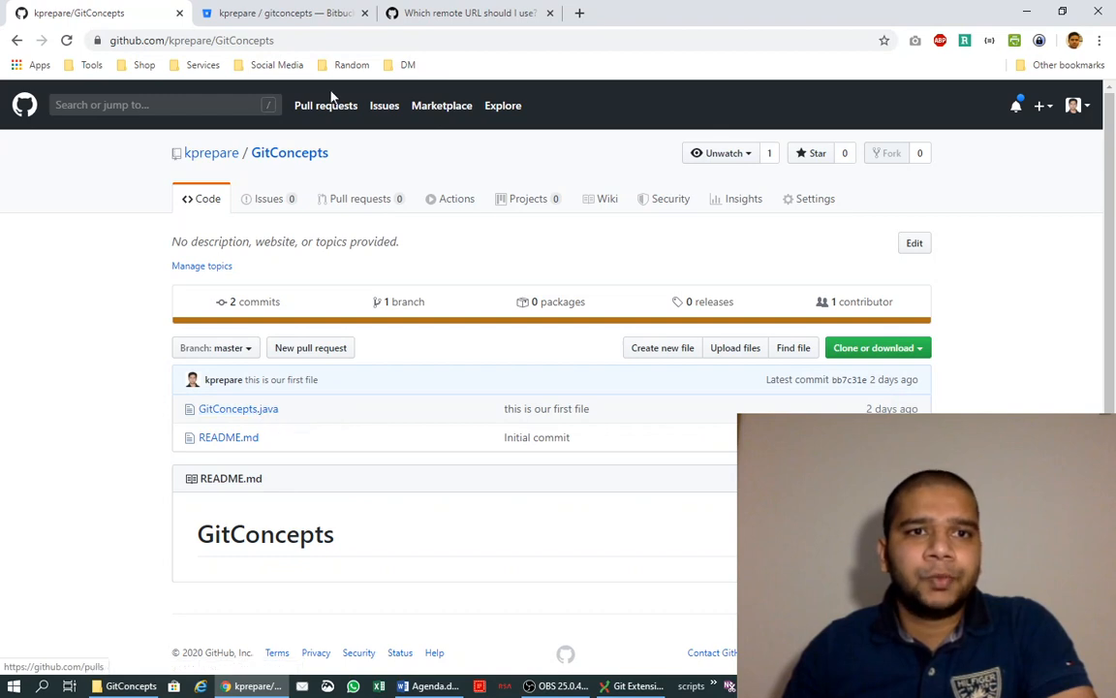
# Step: Check the Bitbucket gitconcepts repository, then open GitConcepts.java from the GitHub GitConcepts repository for editing
pyautogui.click(260, 14)
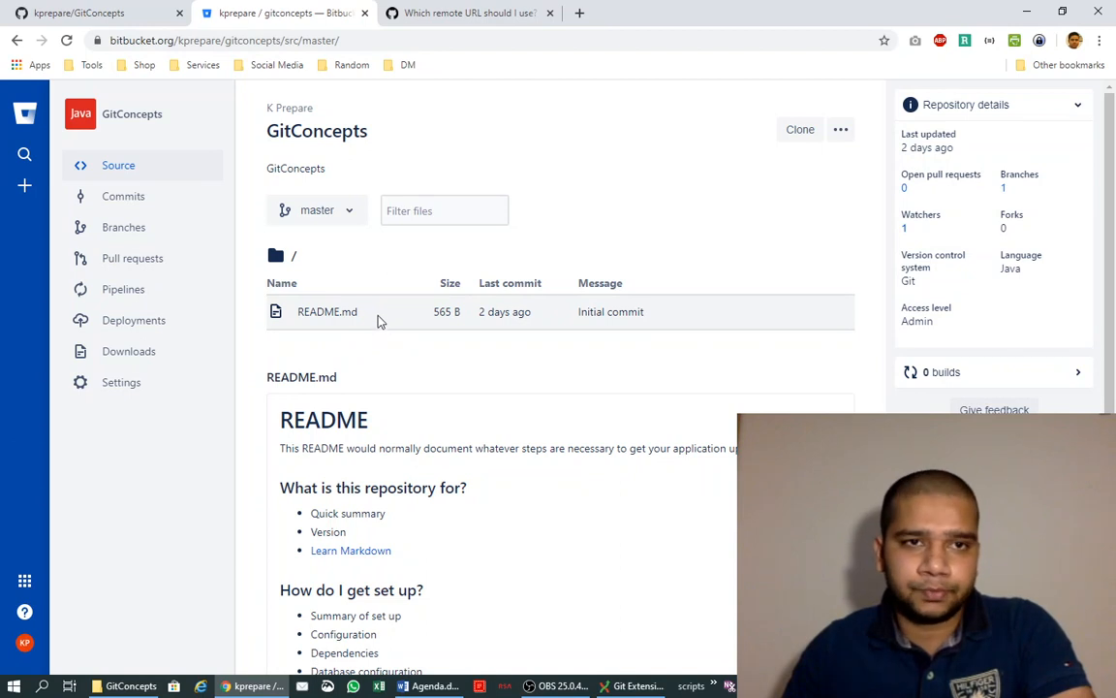
pyautogui.click(143, 11)
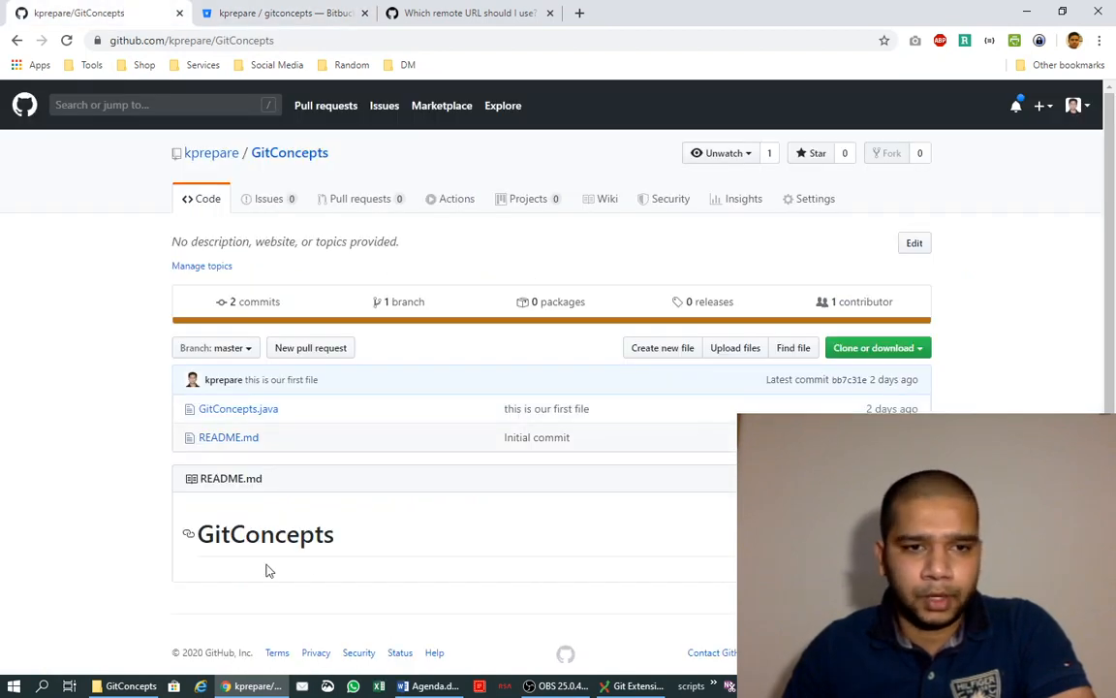
pyautogui.scroll(-1, 608, 515)
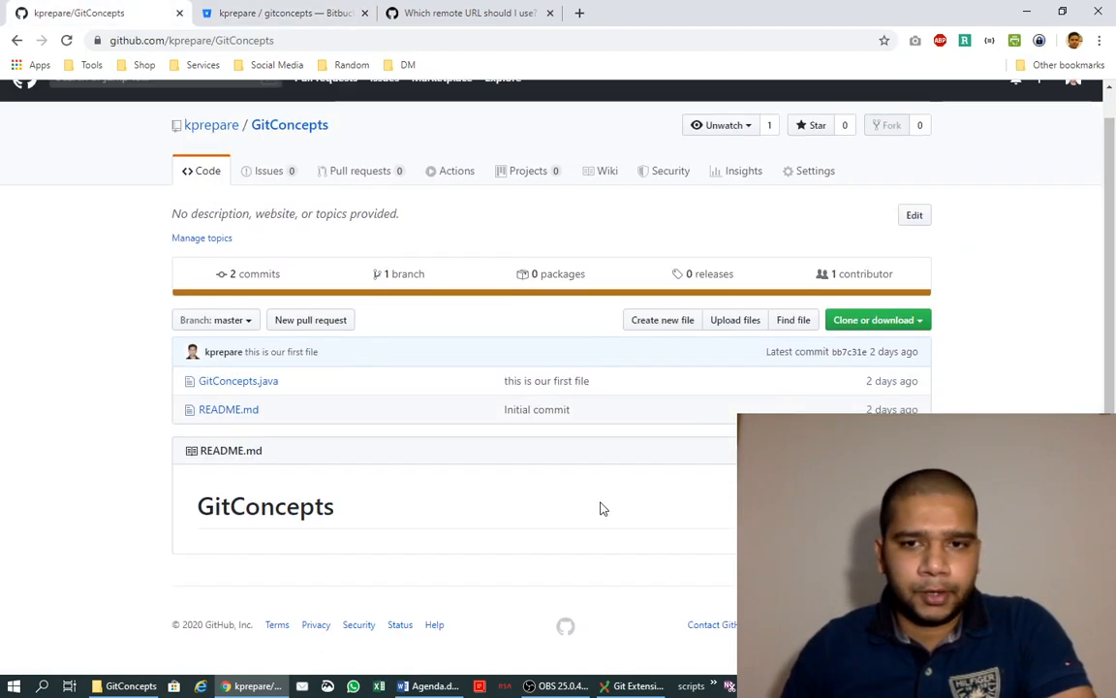
pyautogui.click(219, 385)
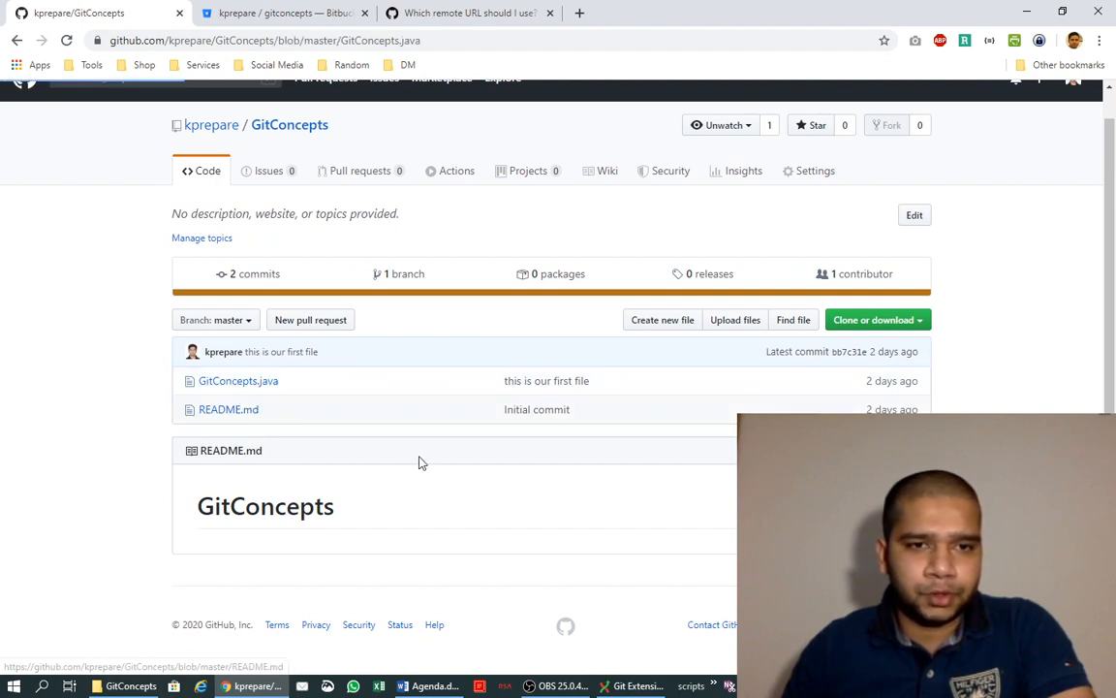
pyautogui.scroll(-1, 371, 489)
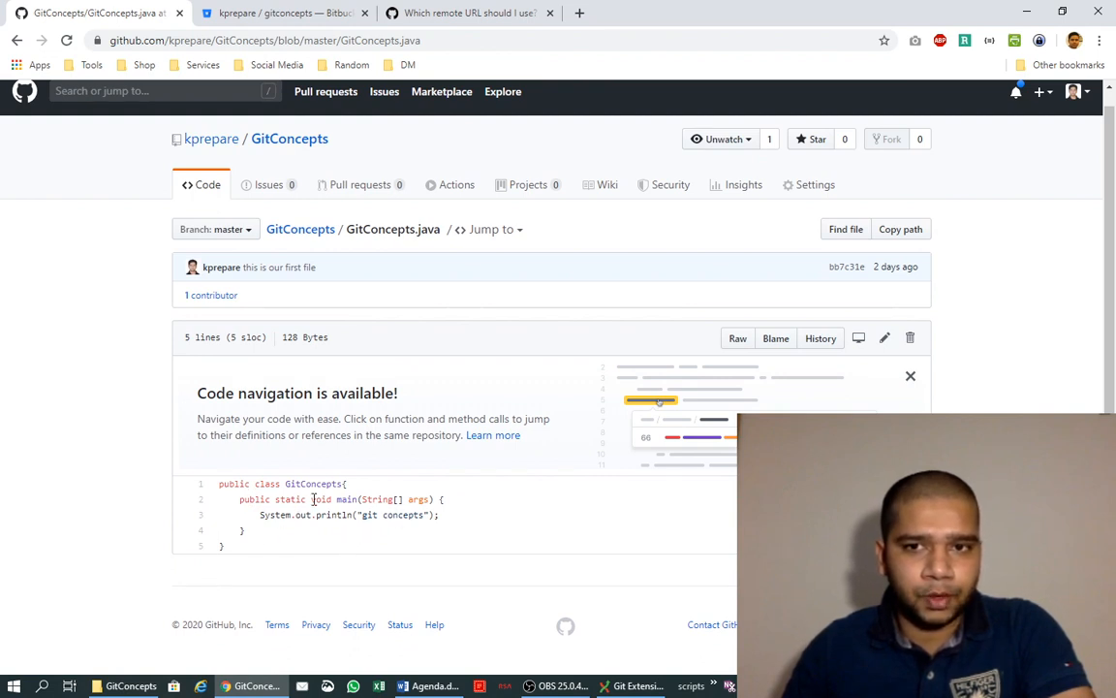
pyautogui.click(887, 341)
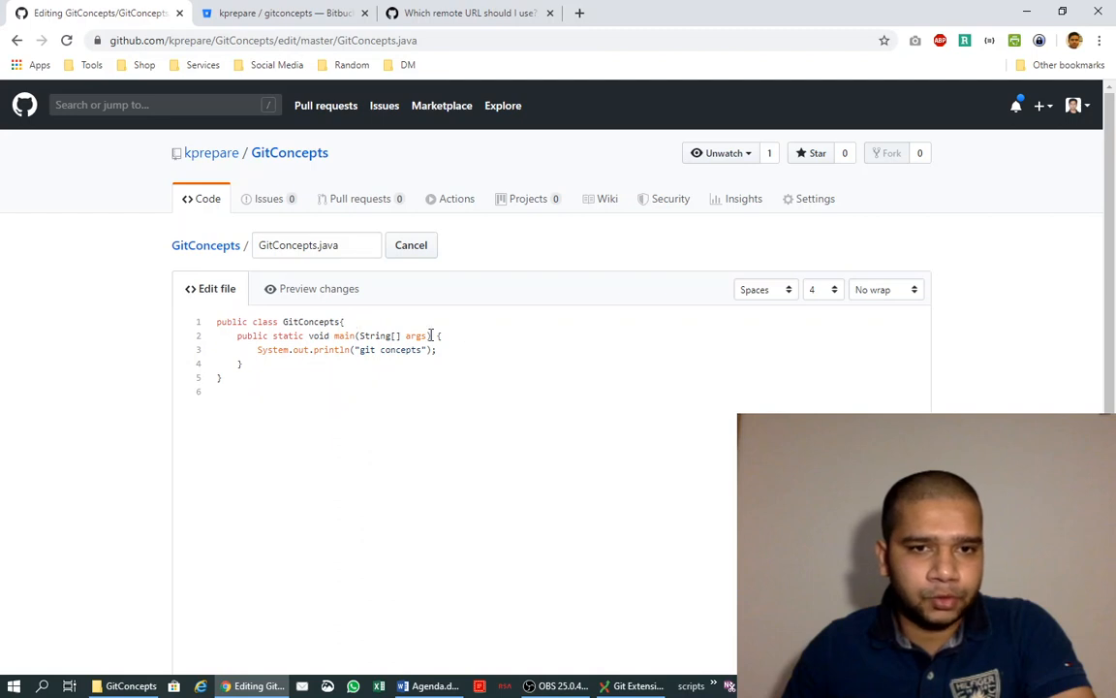
# Step: Add the comment line "//This is main method" directly above the main method in GitConcepts.java
pyautogui.click(352, 323)
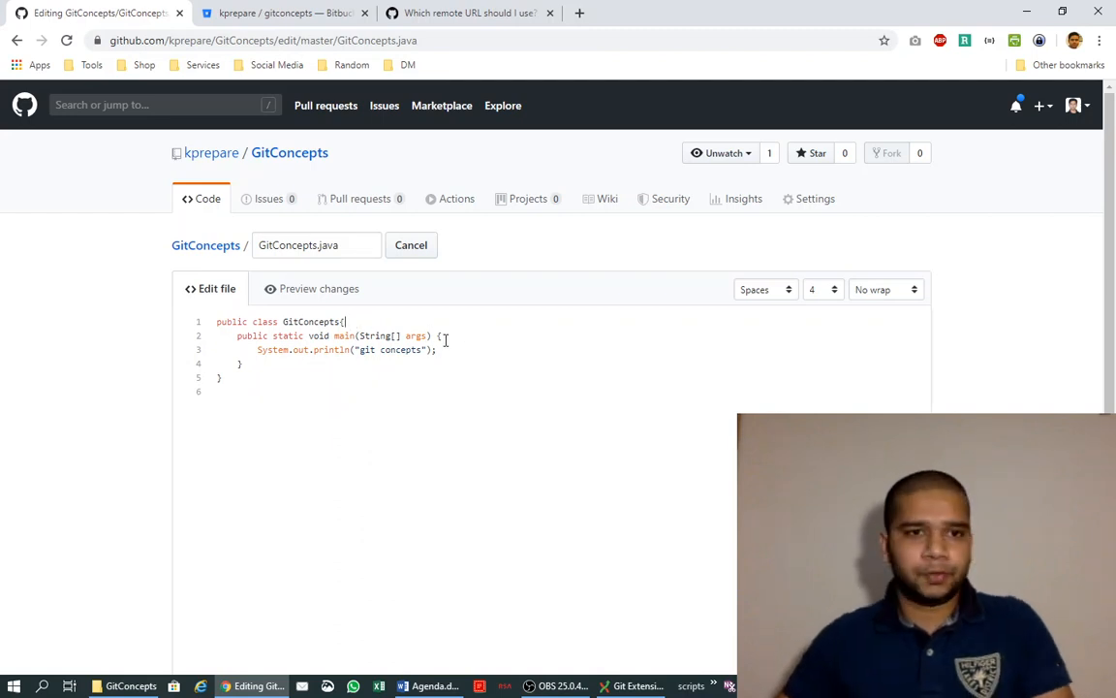
pyautogui.press('Return')
pyautogui.write('/')
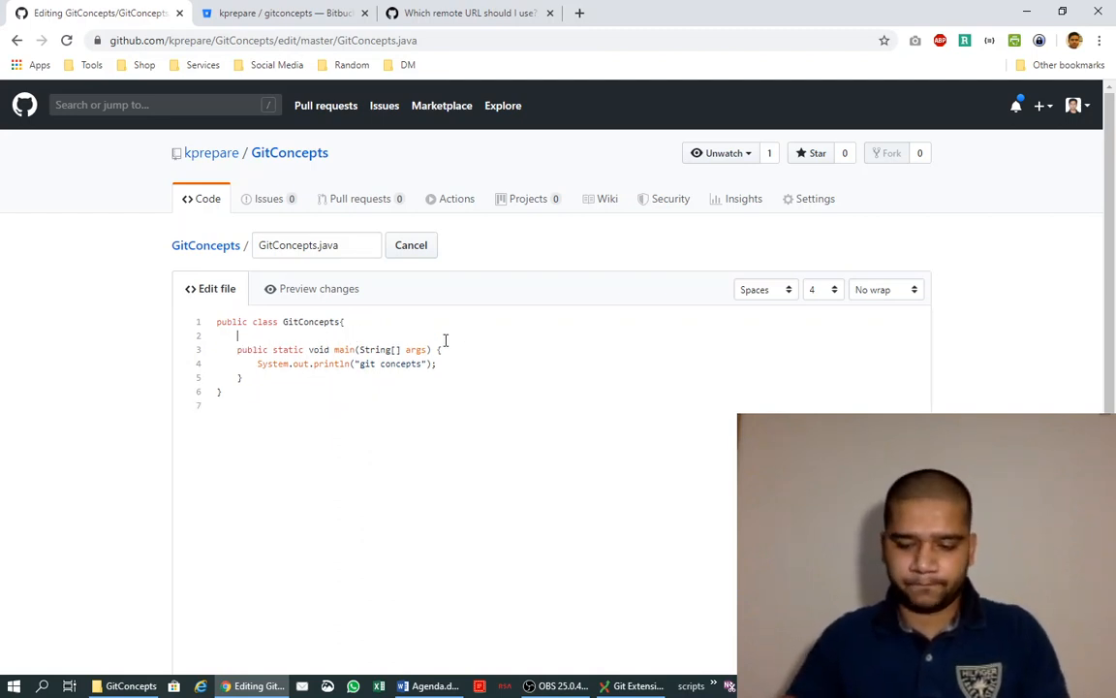
pyautogui.write('/T')
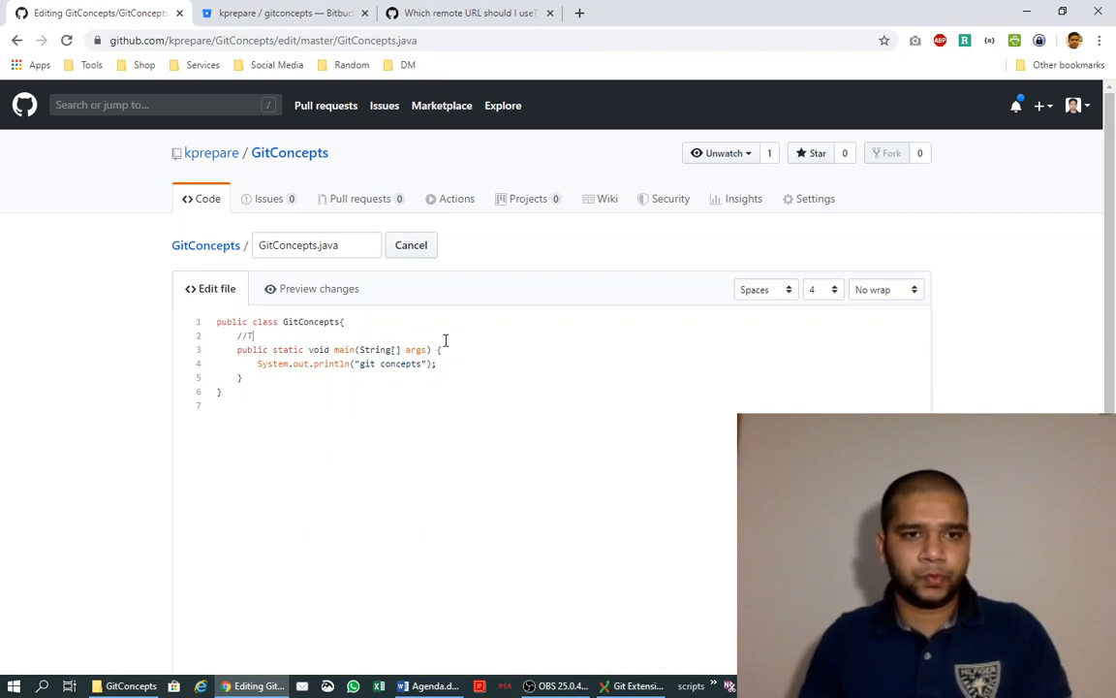
pyautogui.write('his is main ')
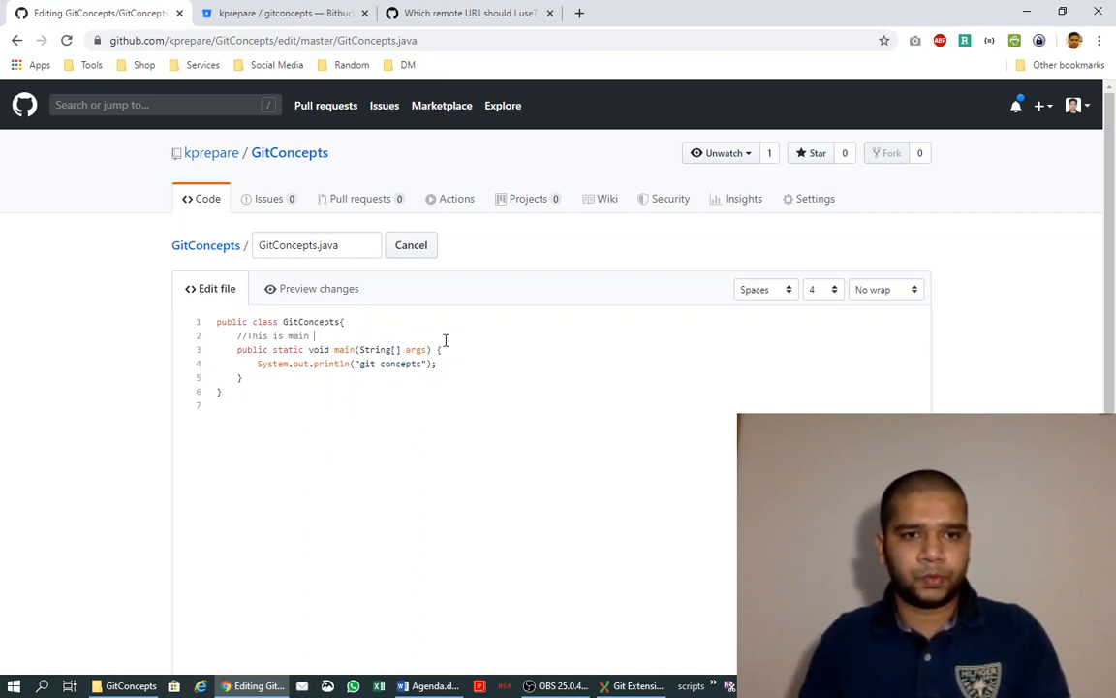
pyautogui.write('method')
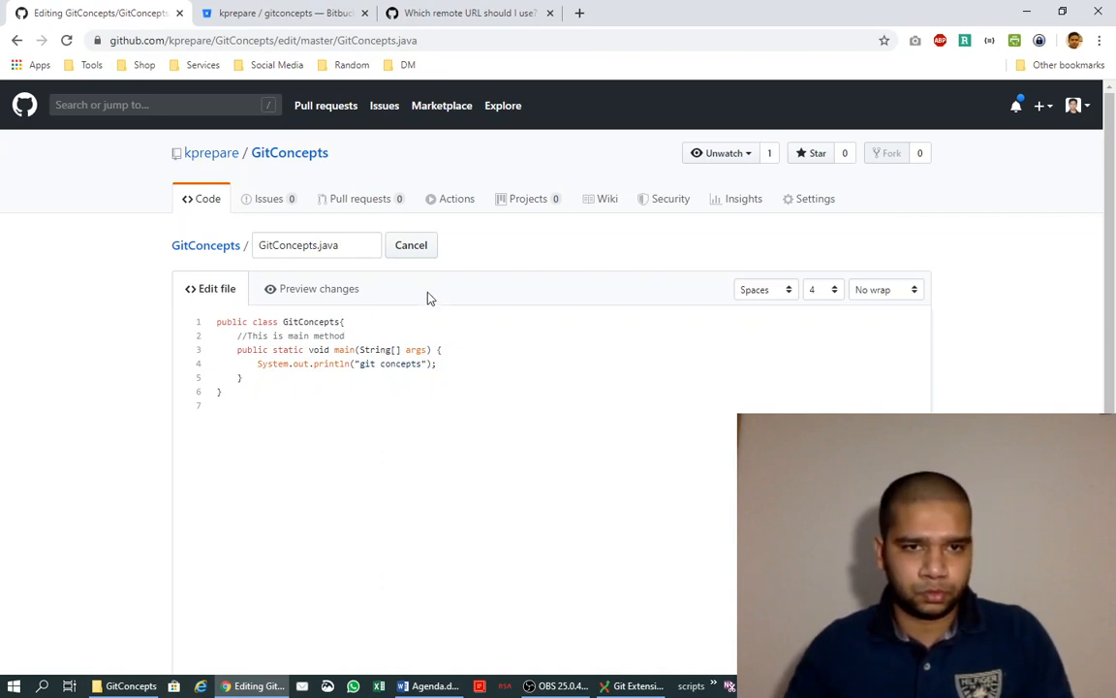
# Step: Commit the file change directly to the master branch with the message "put a comment on main method"
pyautogui.scroll(-3, 481, 400)
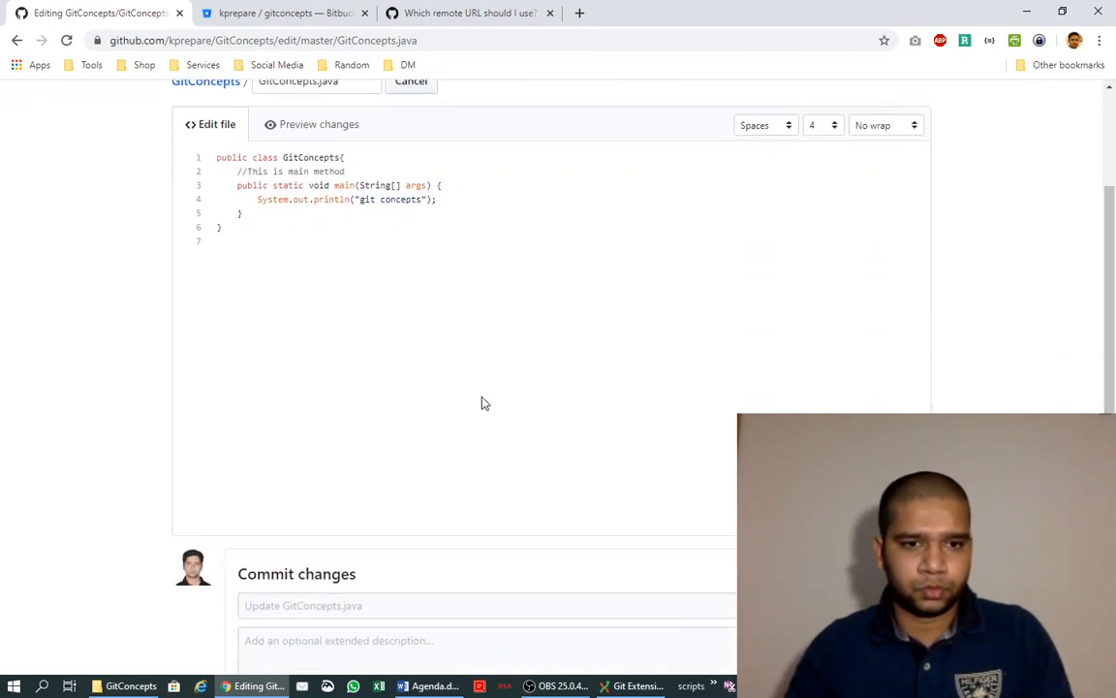
pyautogui.scroll(-1, 484, 402)
pyautogui.click(291, 360)
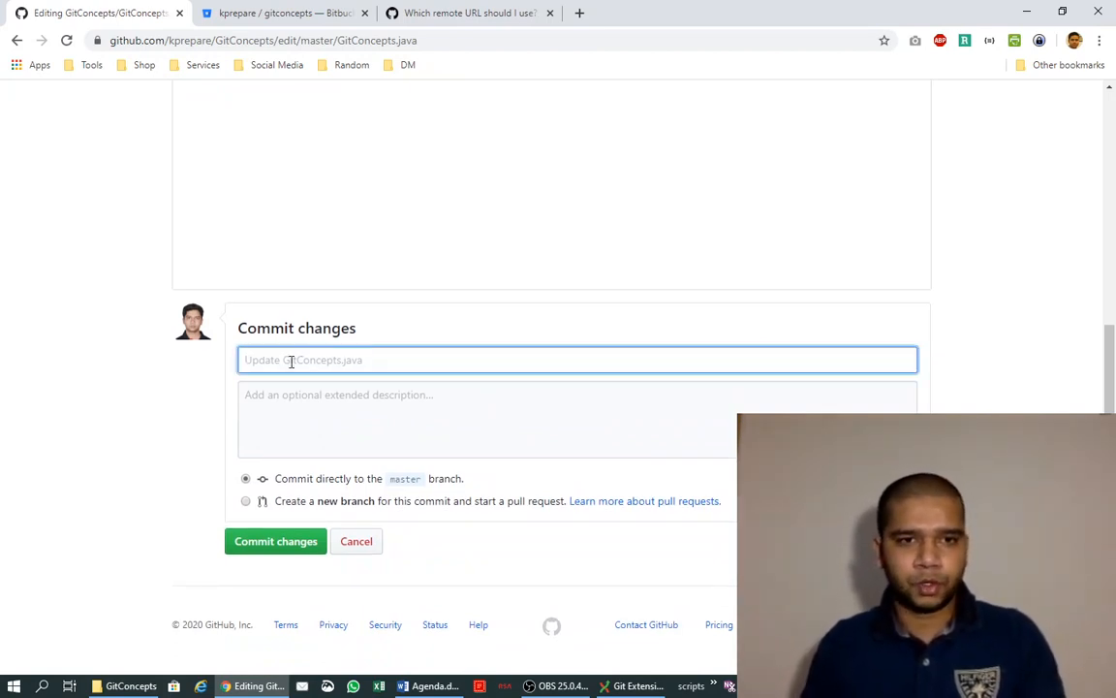
pyautogui.write('put a co')
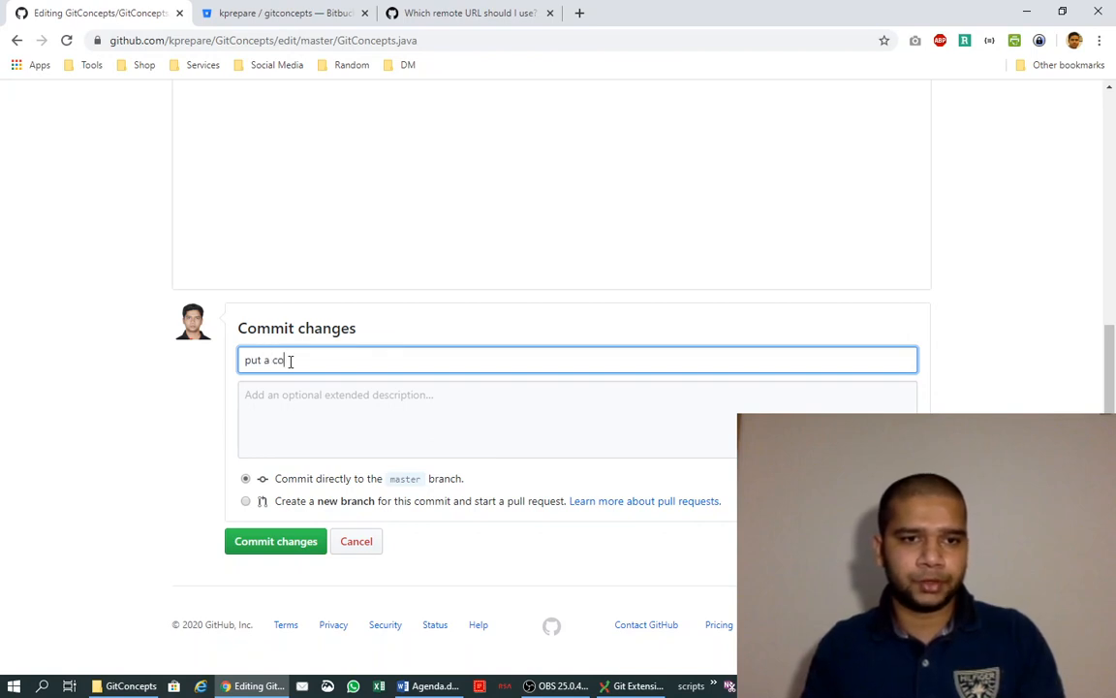
pyautogui.write('mment on mai')
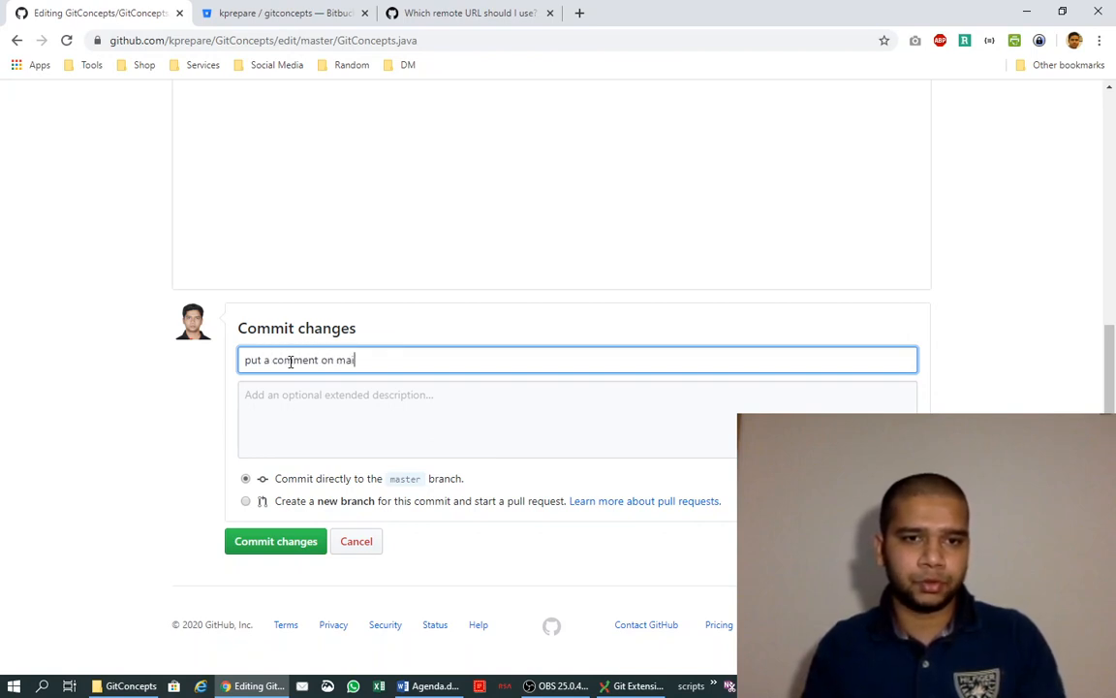
pyautogui.write('n method')
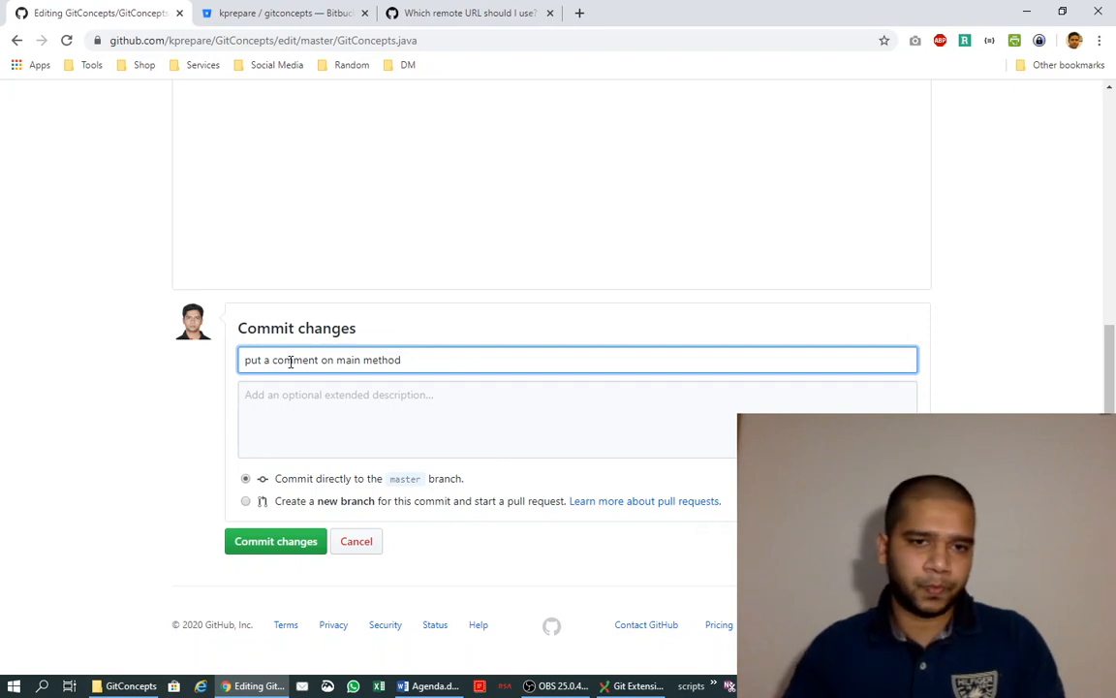
pyautogui.click(244, 543)
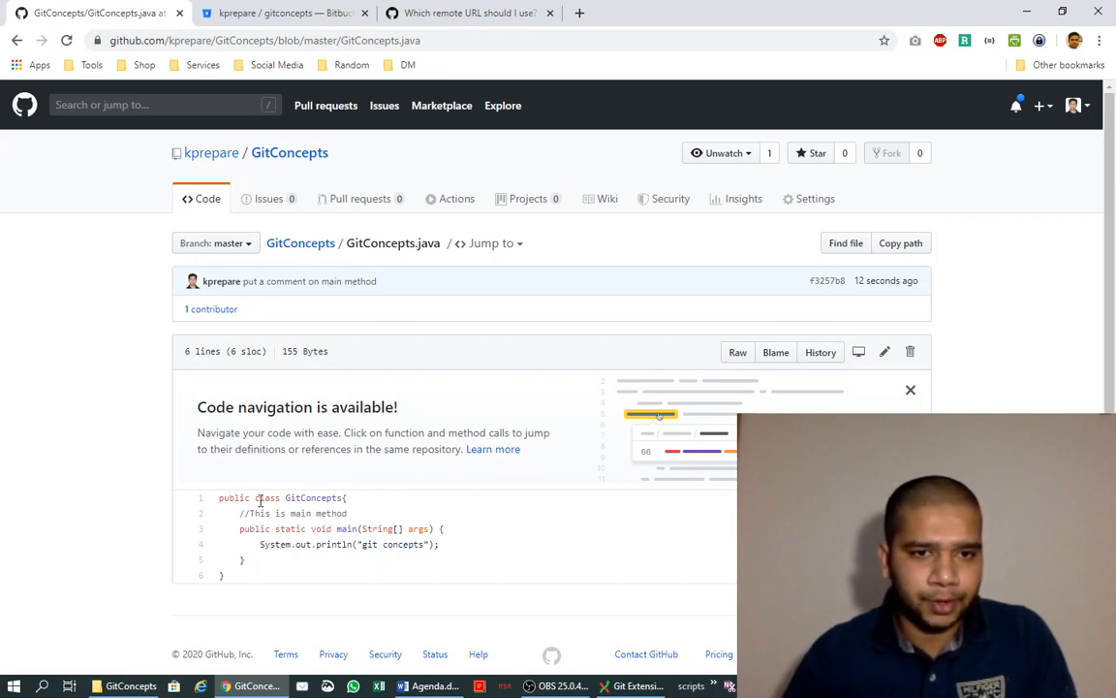
# Step: Dismiss the code navigation notice, review the added comment line and return to the GitConcepts repository's main page
pyautogui.click(911, 392)
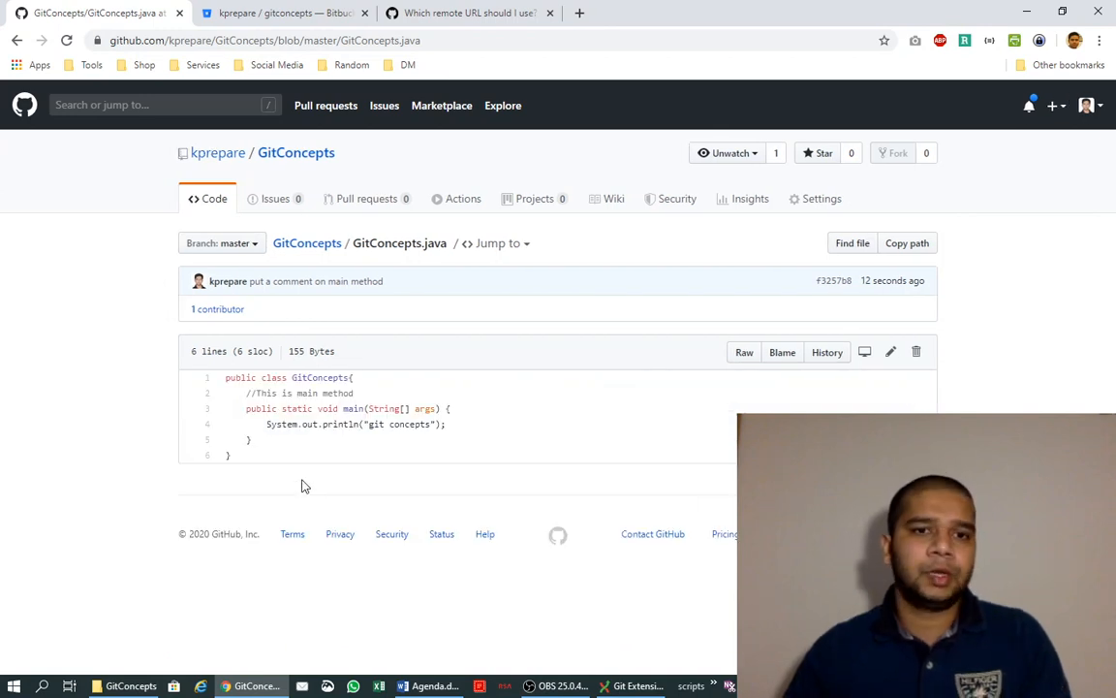
pyautogui.moveTo(247, 392); pyautogui.dragTo(376, 394)
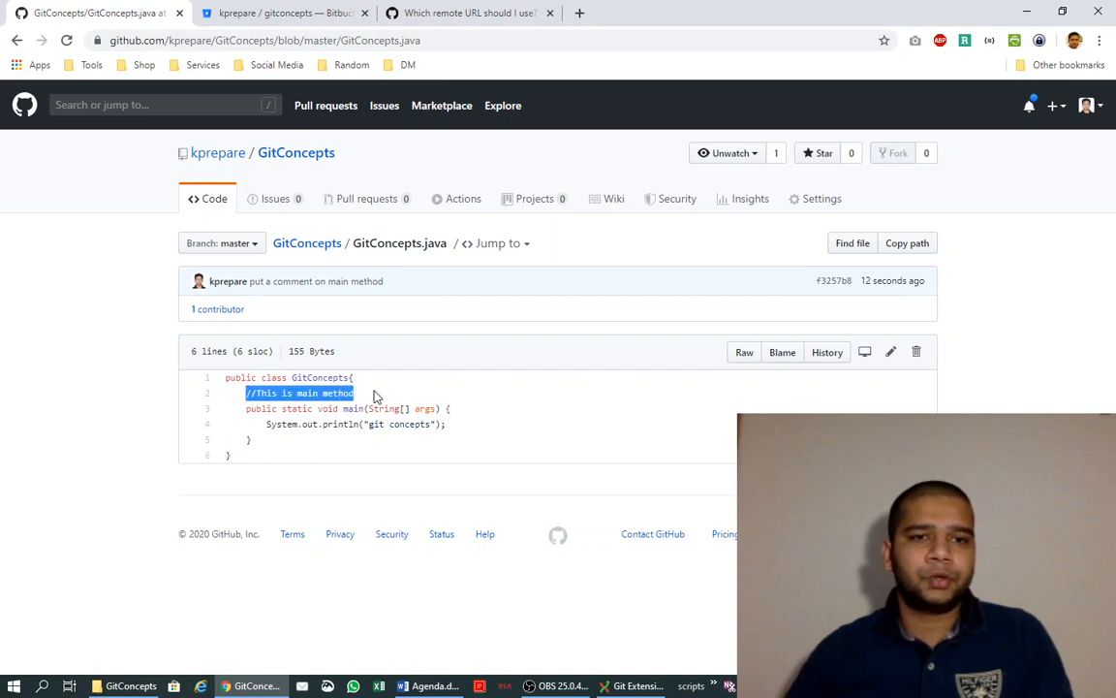
pyautogui.click(640, 426)
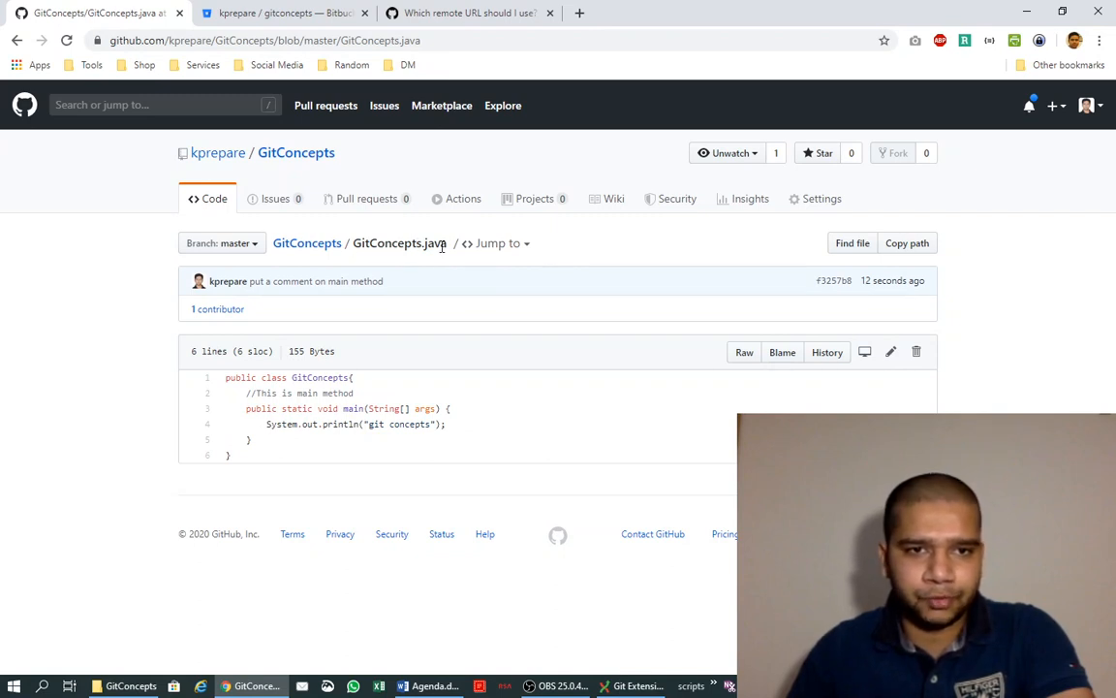
pyautogui.click(288, 246)
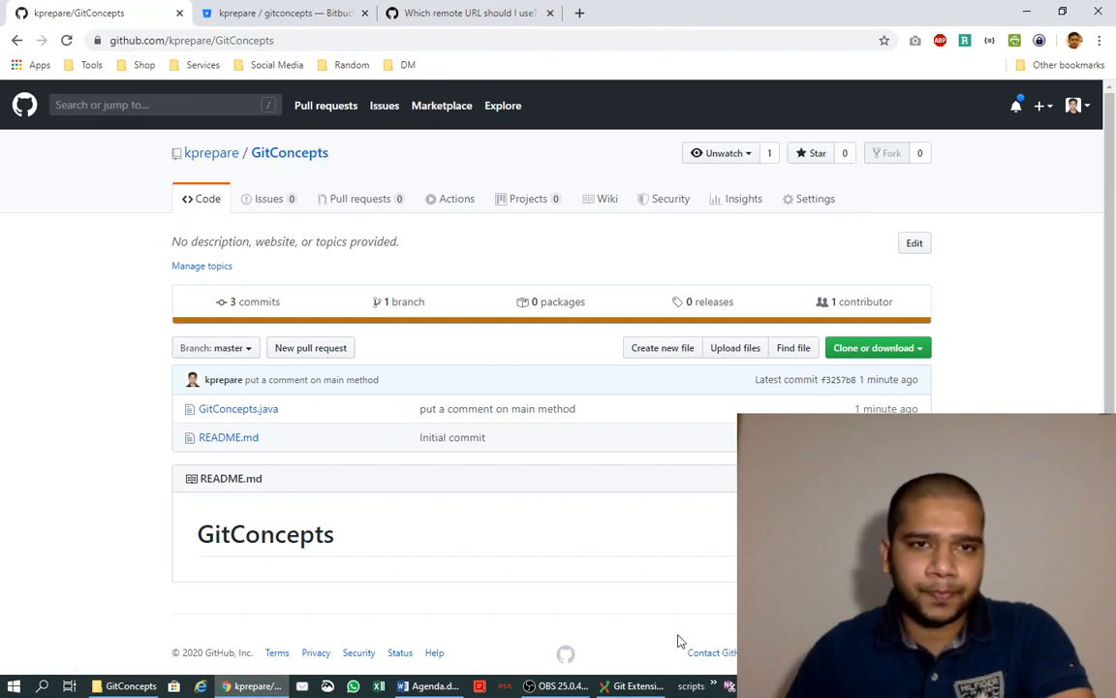
# Step: Show the repository's clone options and compare the HTTPS and SSH URLs, ending on HTTPS
pyautogui.click(923, 355)
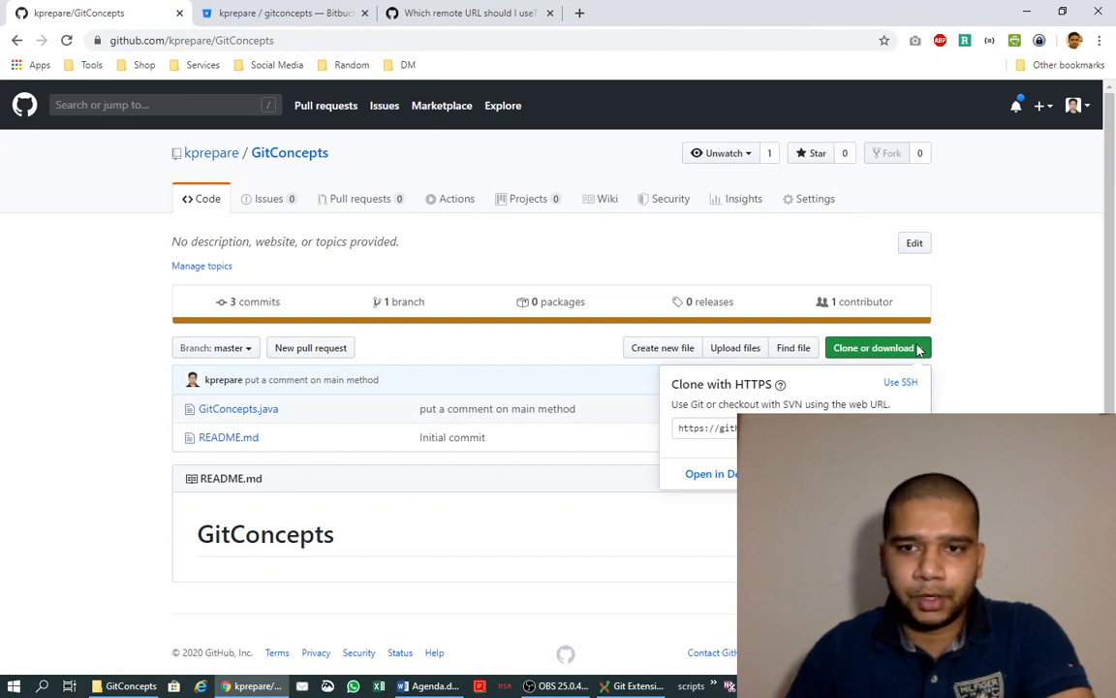
pyautogui.click(685, 429)
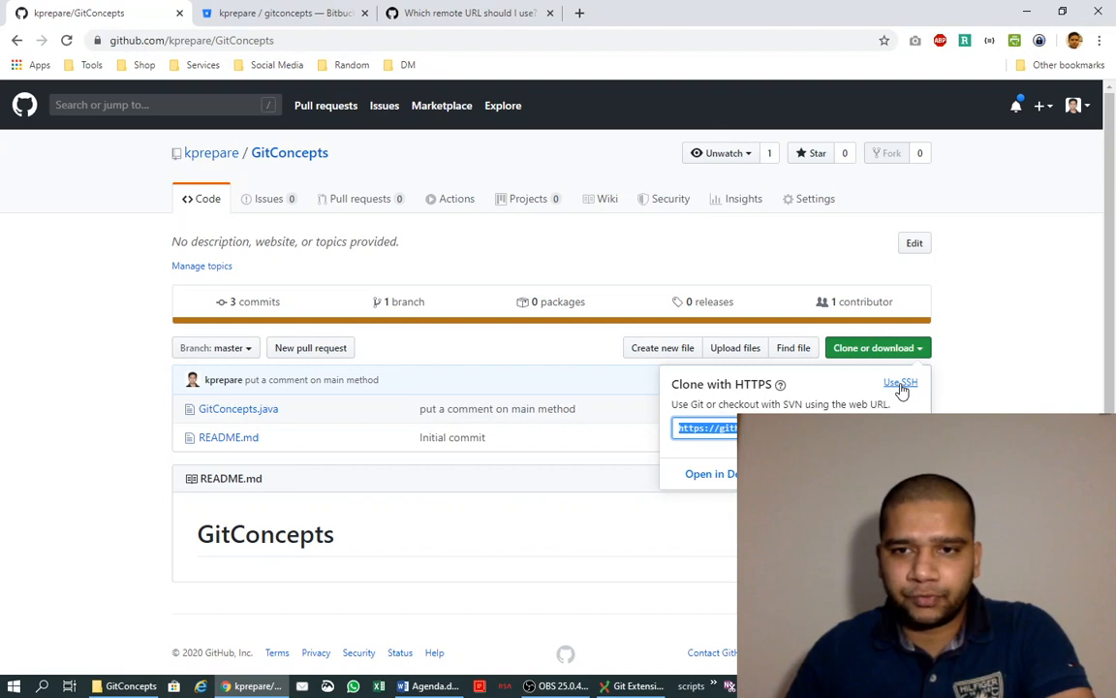
pyautogui.click(900, 383)
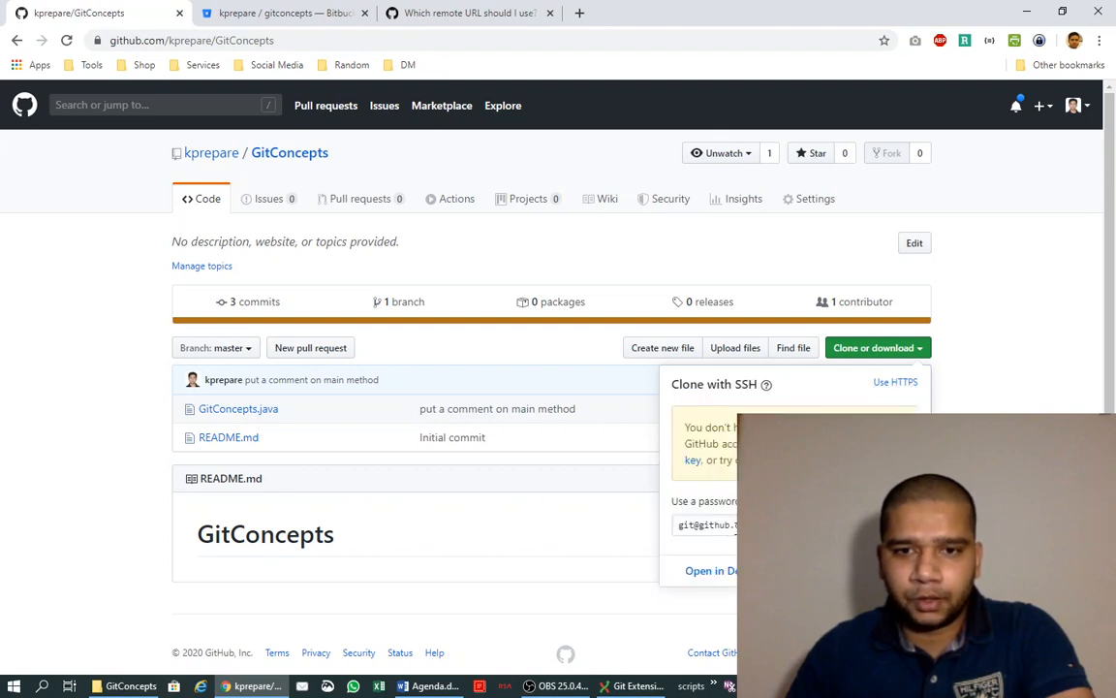
pyautogui.click(678, 526)
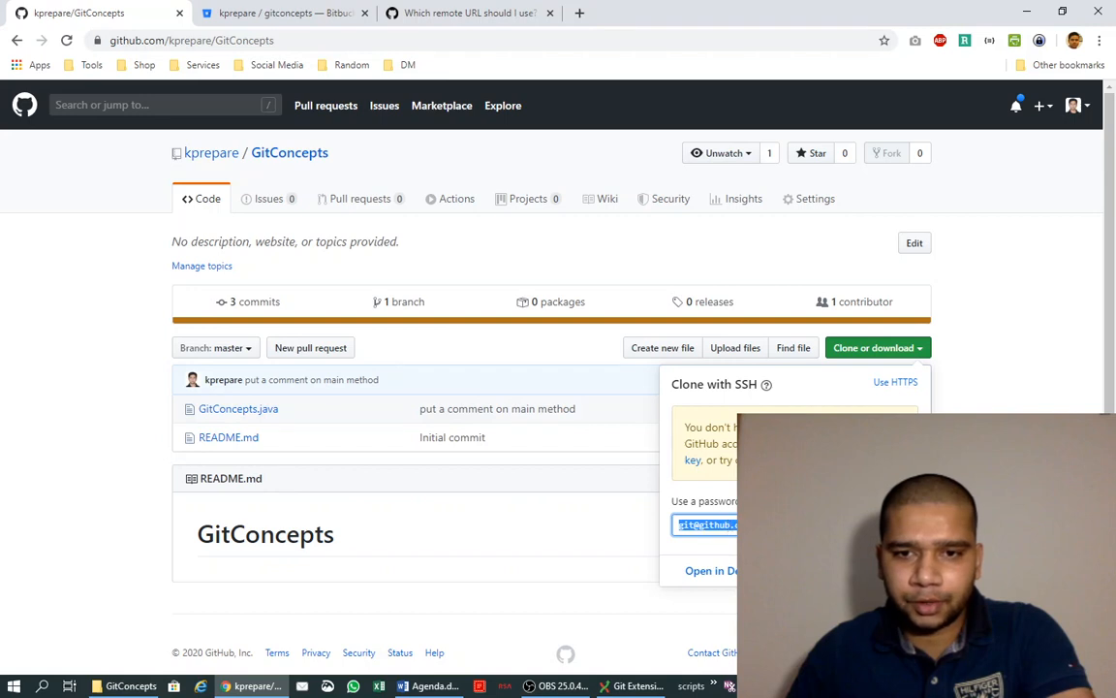
pyautogui.click(891, 384)
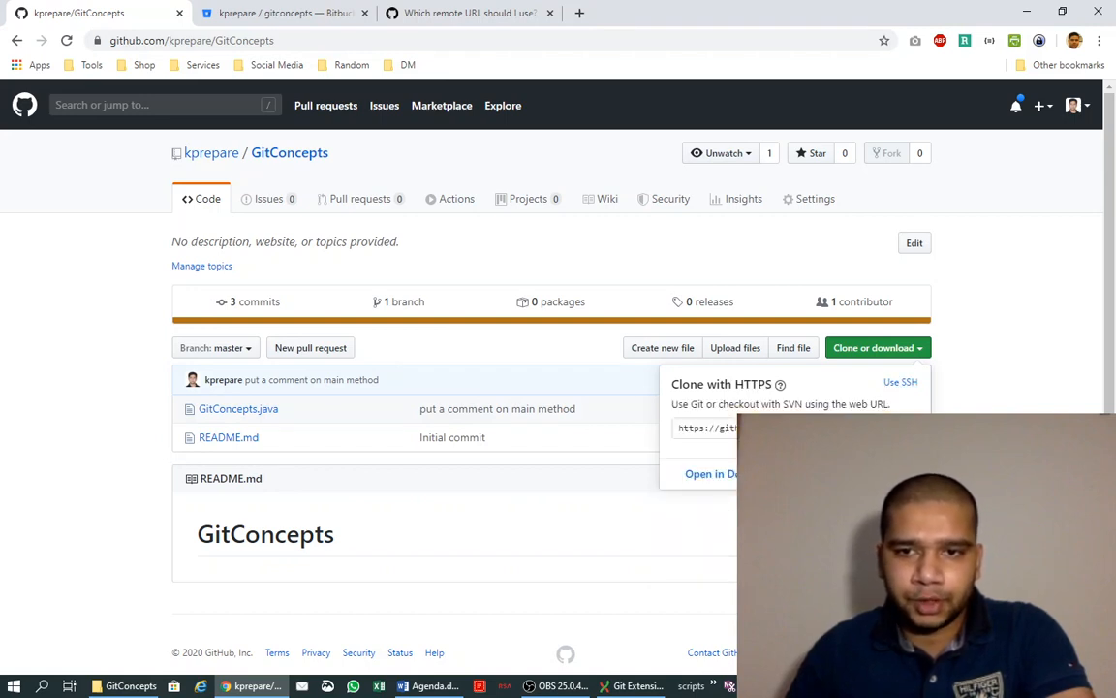
pyautogui.click(684, 434)
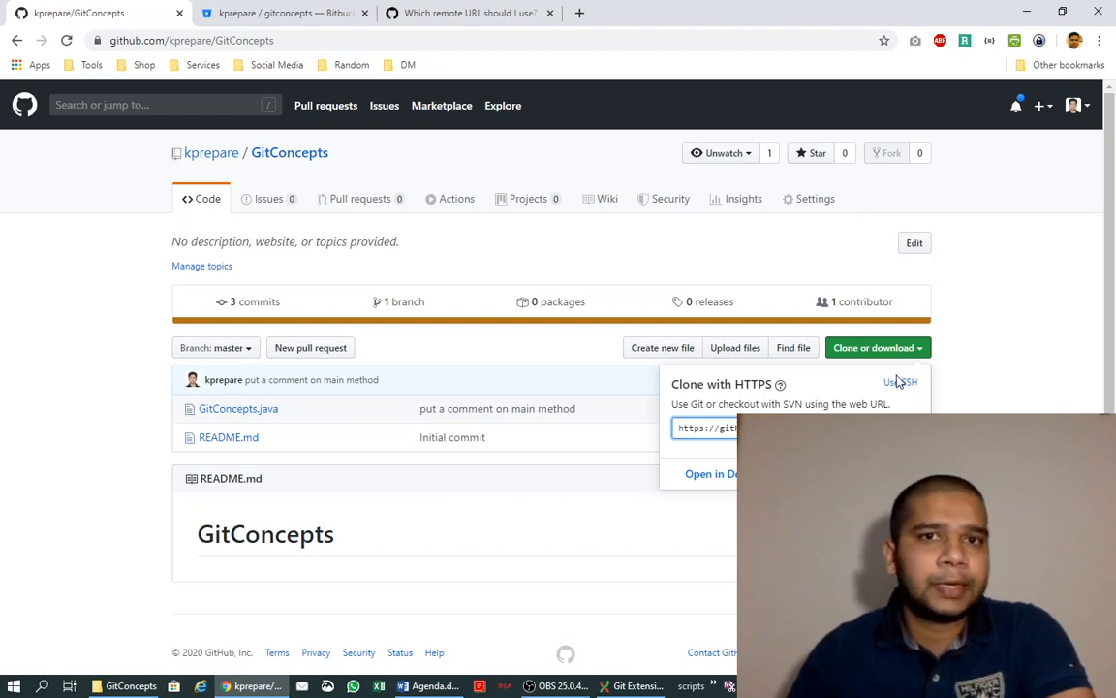
# Step: Read the section on cloning with HTTPS URLs in the GitHub help article about which remote URL to use
pyautogui.click(471, 13)
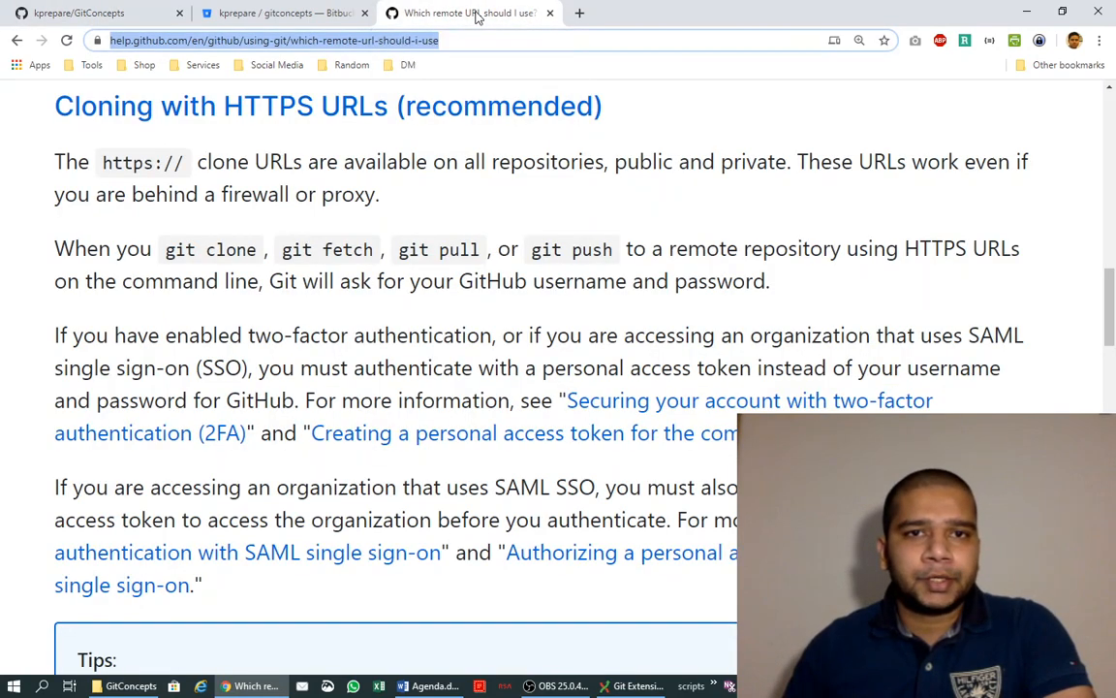
pyautogui.click(146, 41)
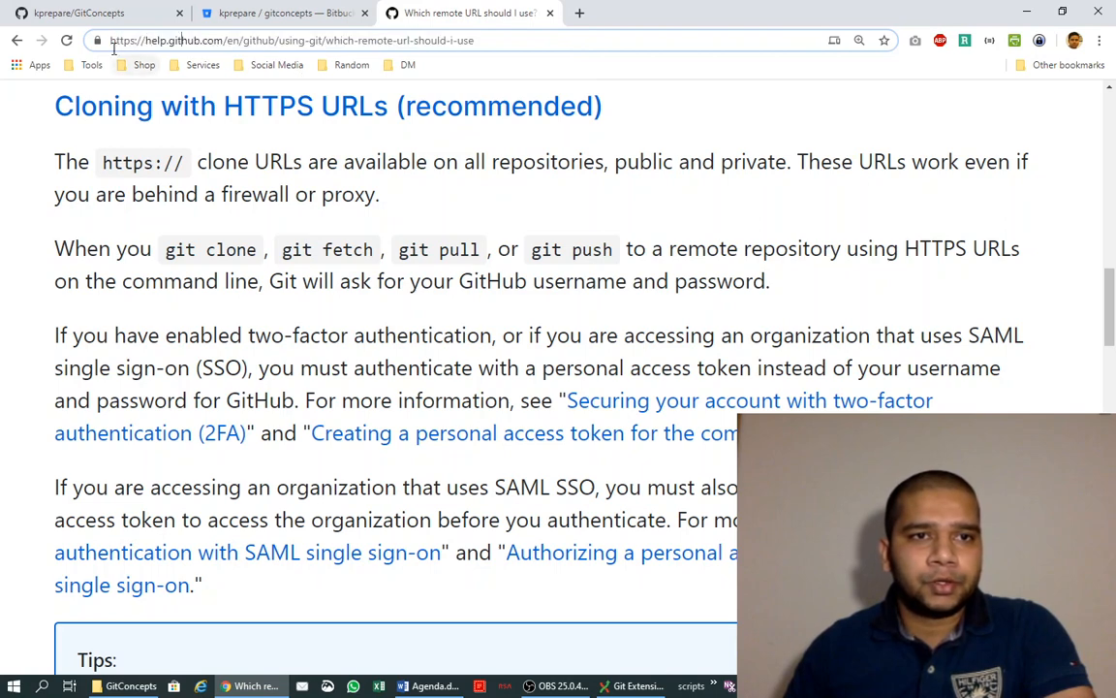
pyautogui.moveTo(145, 41); pyautogui.dragTo(226, 39)
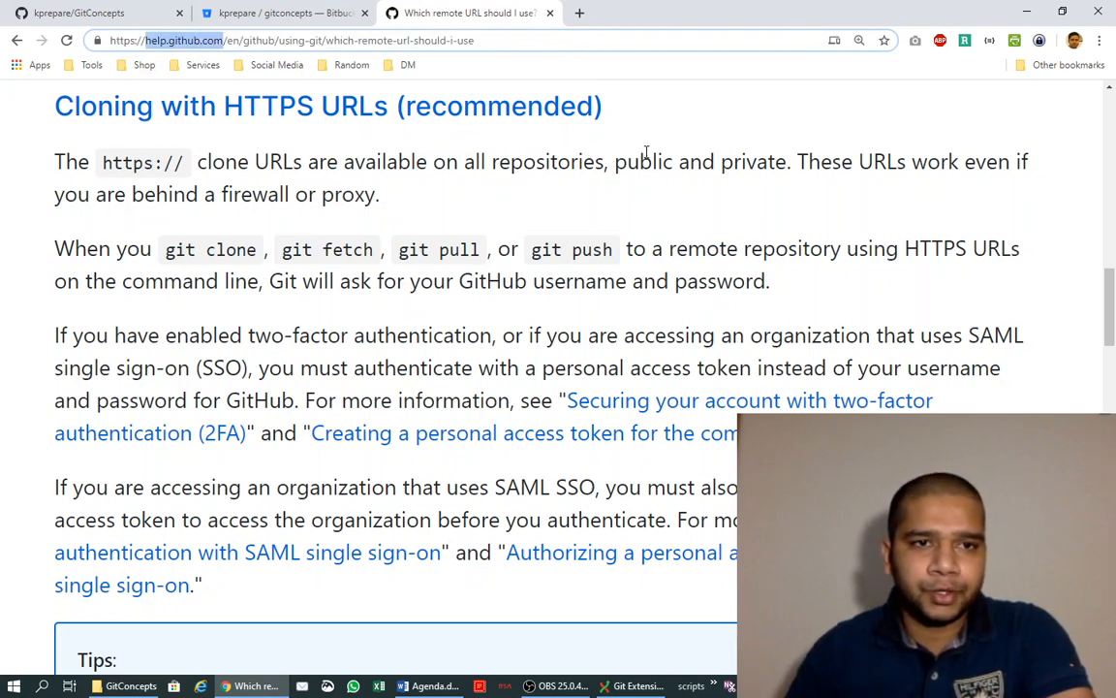
pyautogui.click(411, 147)
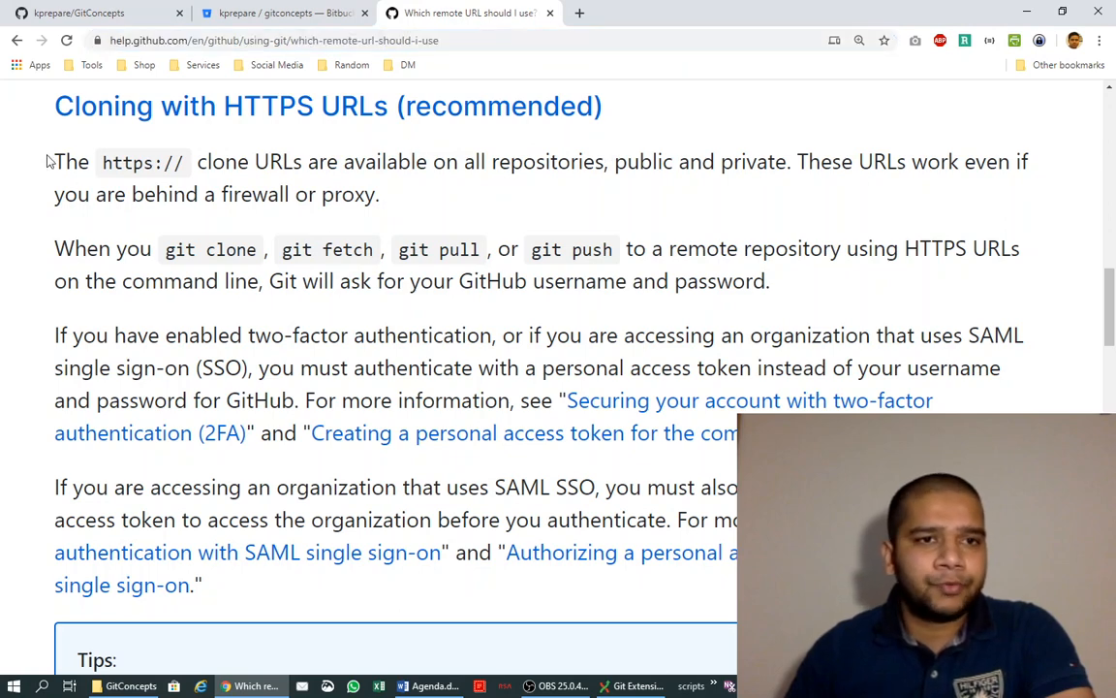
pyautogui.moveTo(56, 163); pyautogui.dragTo(415, 196)
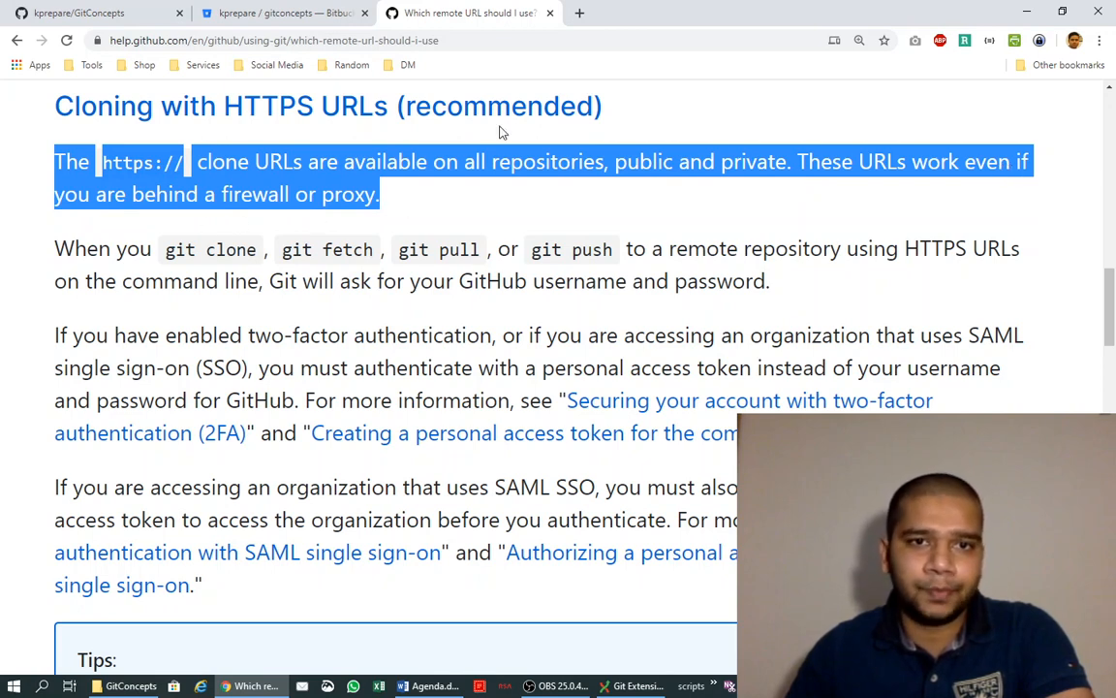
pyautogui.click(453, 113)
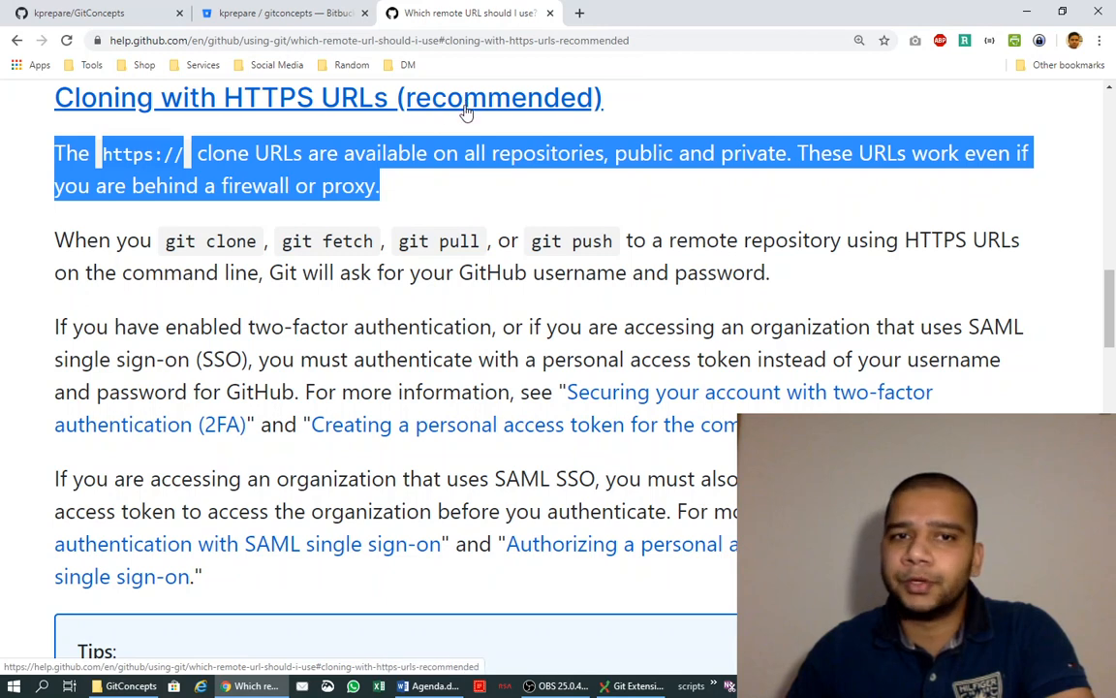
# Step: Return to the GitConcepts repository page and copy its HTTPS clone URL
pyautogui.click(107, 19)
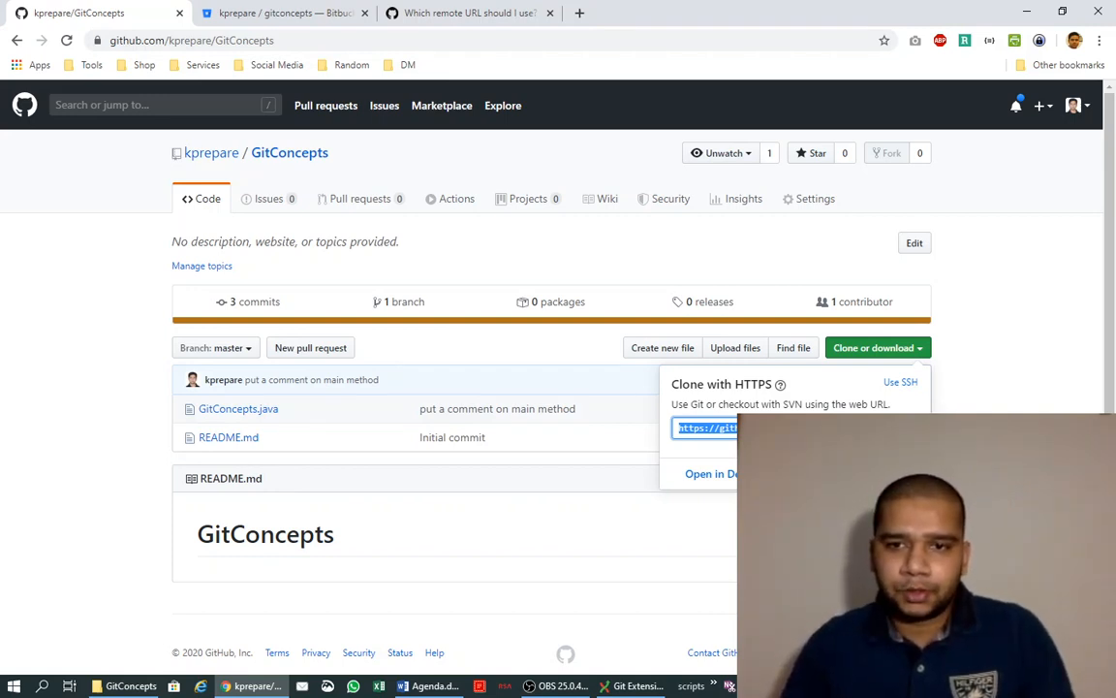
pyautogui.click(909, 427)
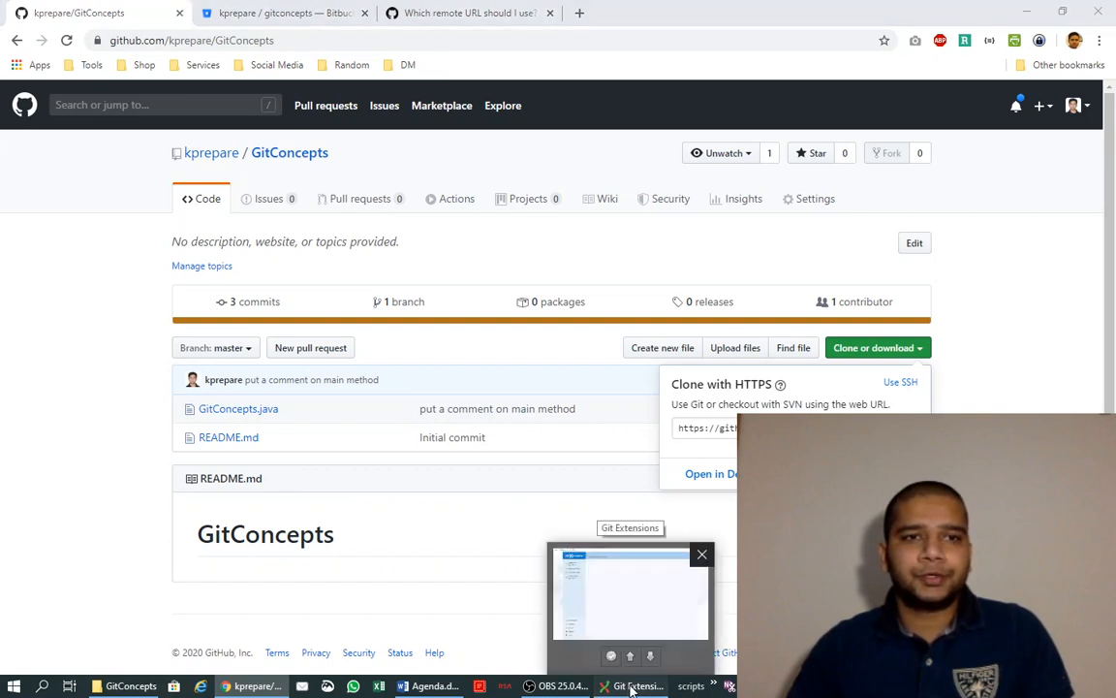
# Step: Switch to Git Extensions and set up a repository clone using the copied GitConcepts HTTPS URL as the source
pyautogui.click(632, 688)
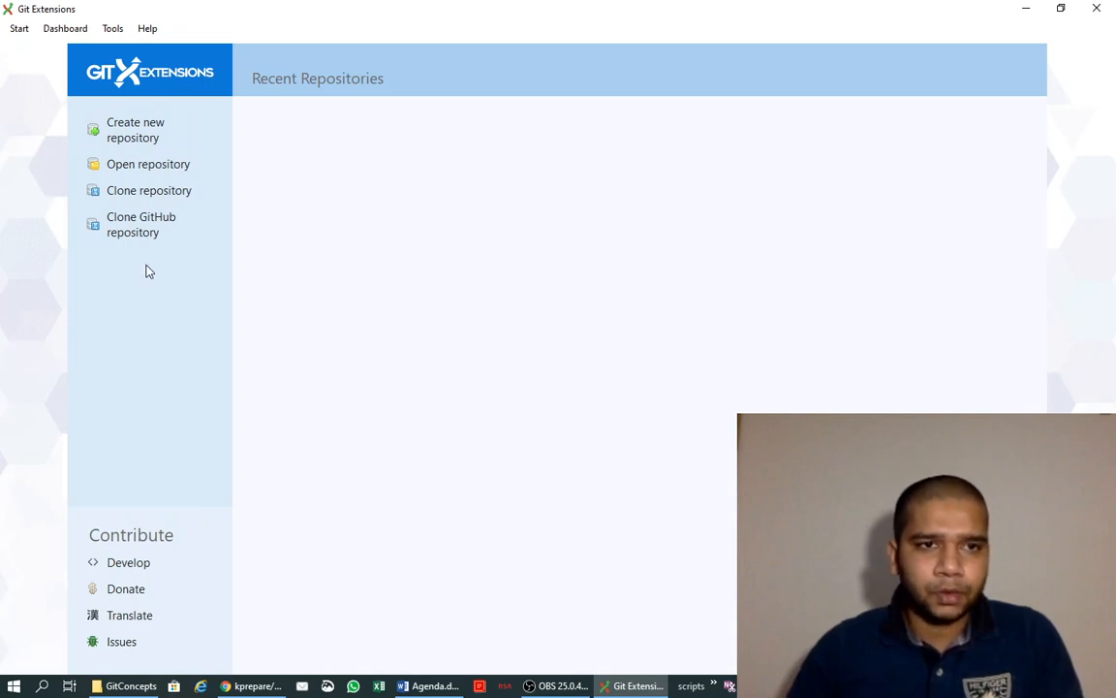
pyautogui.click(172, 193)
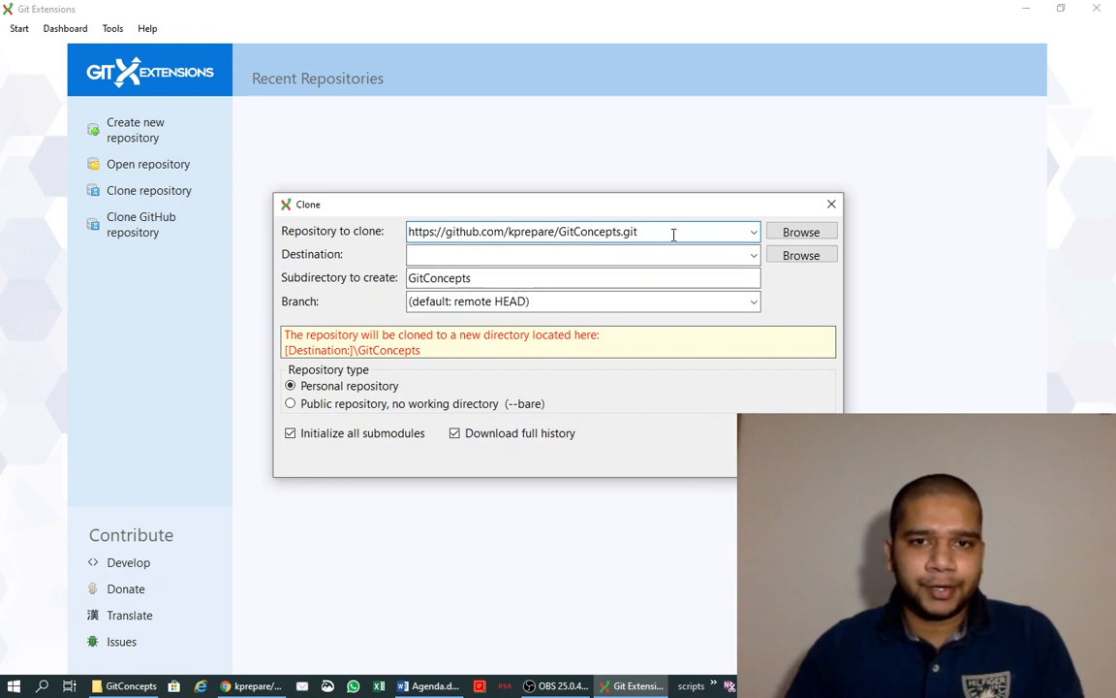
pyautogui.moveTo(672, 234); pyautogui.dragTo(379, 242)
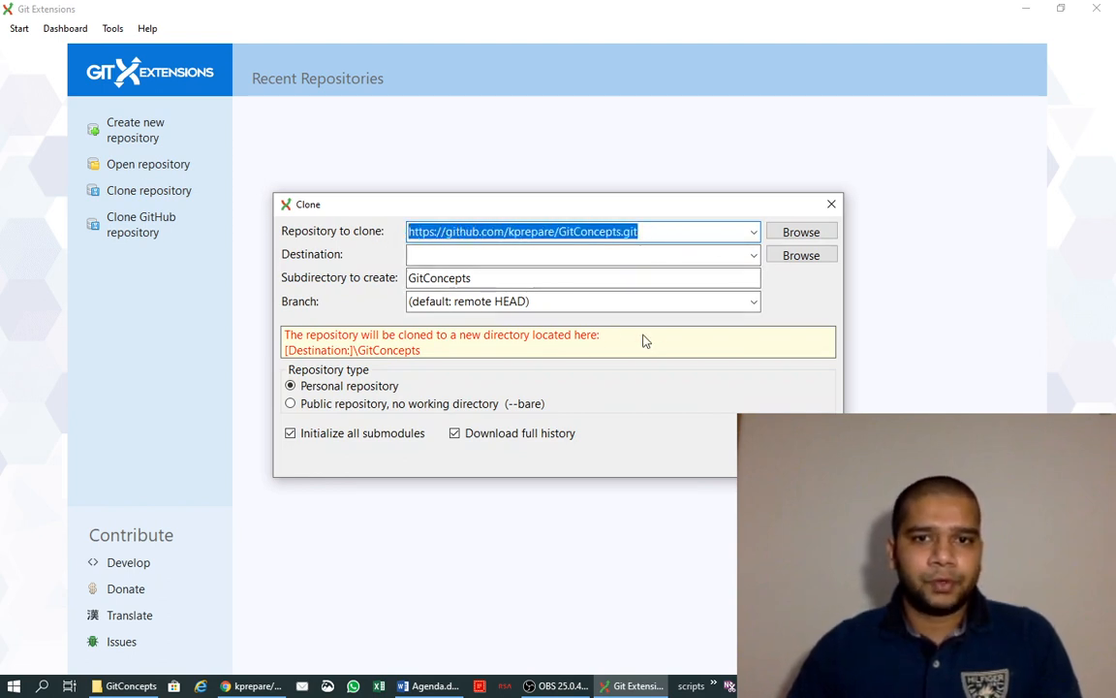
pyautogui.click(652, 232)
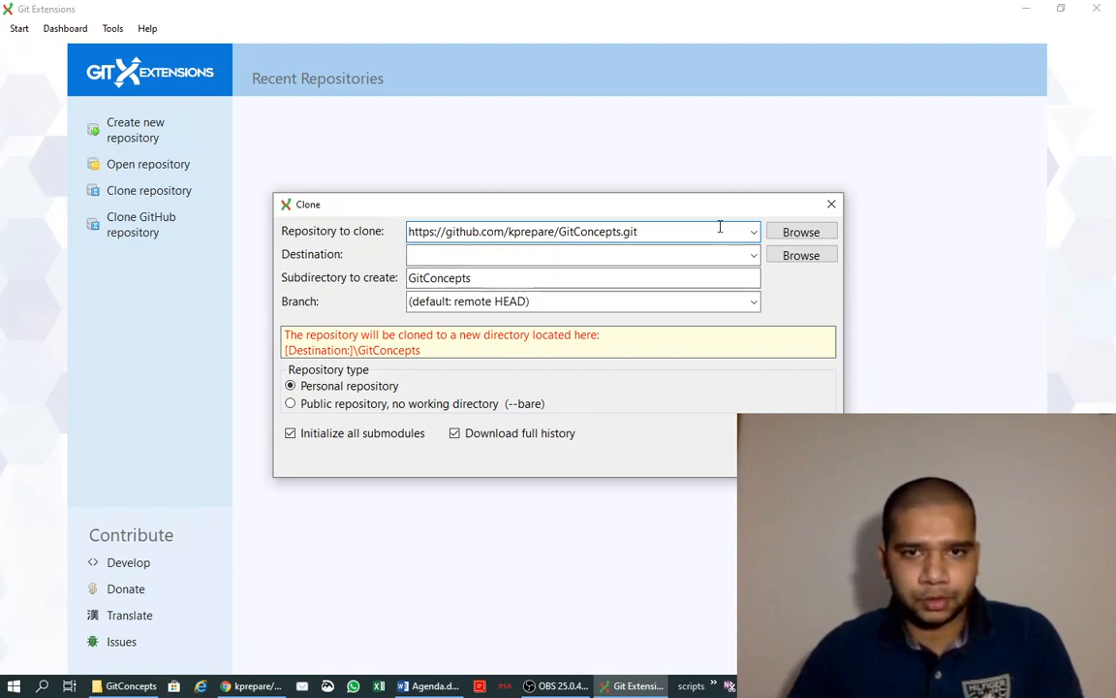
pyautogui.click(250, 685)
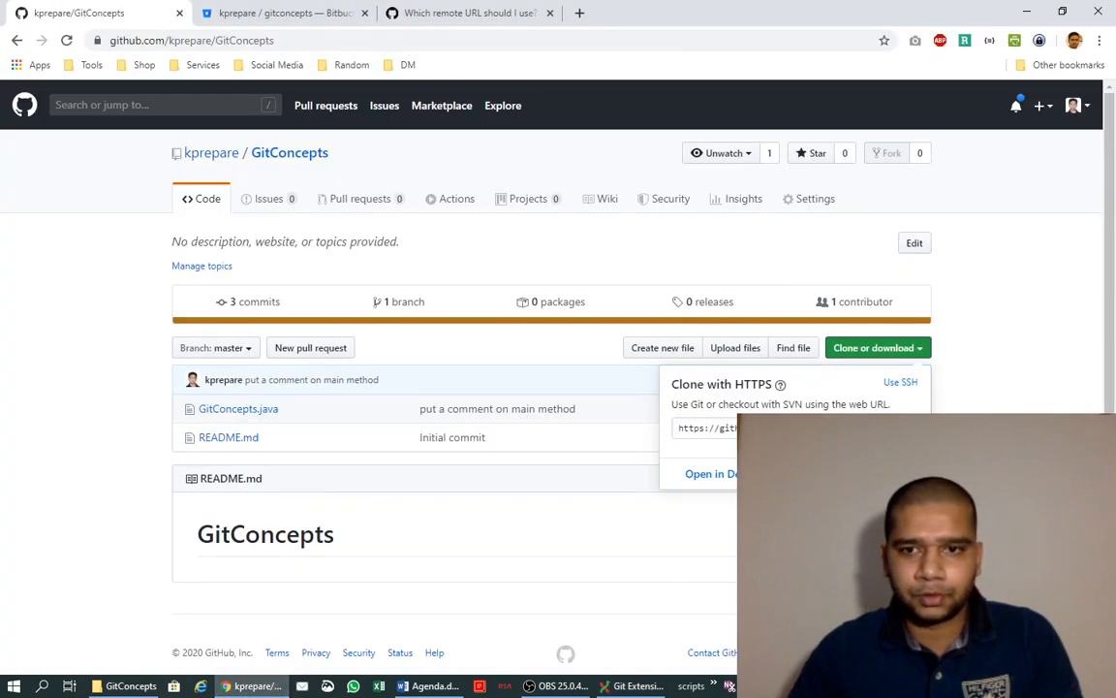
pyautogui.click(635, 685)
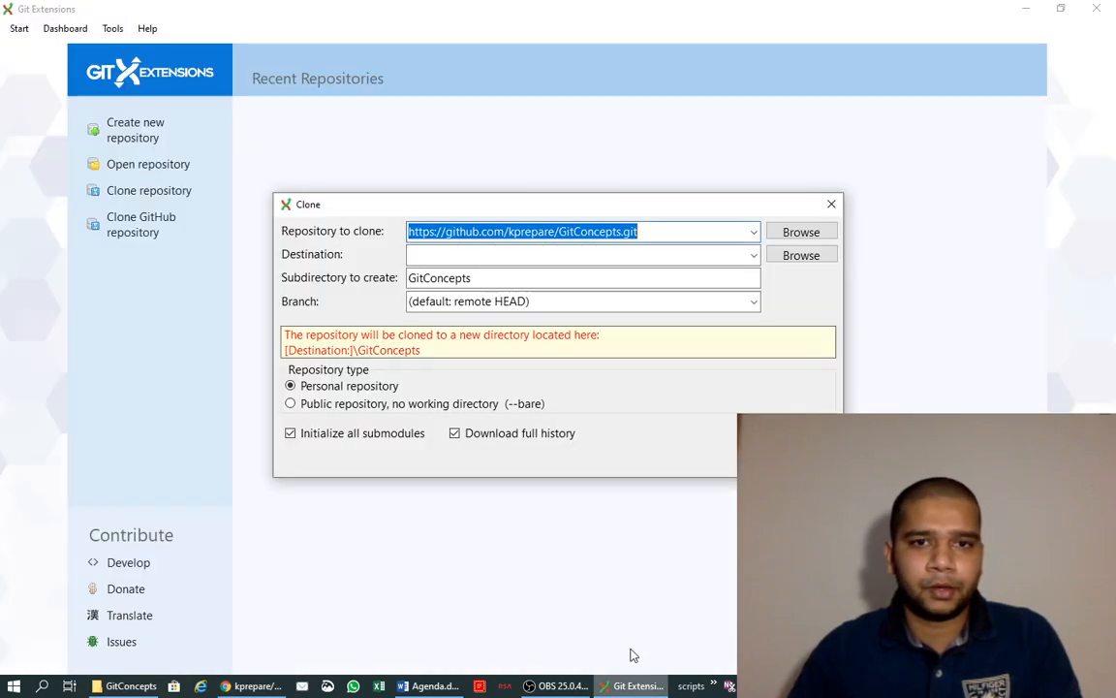
pyautogui.click(496, 253)
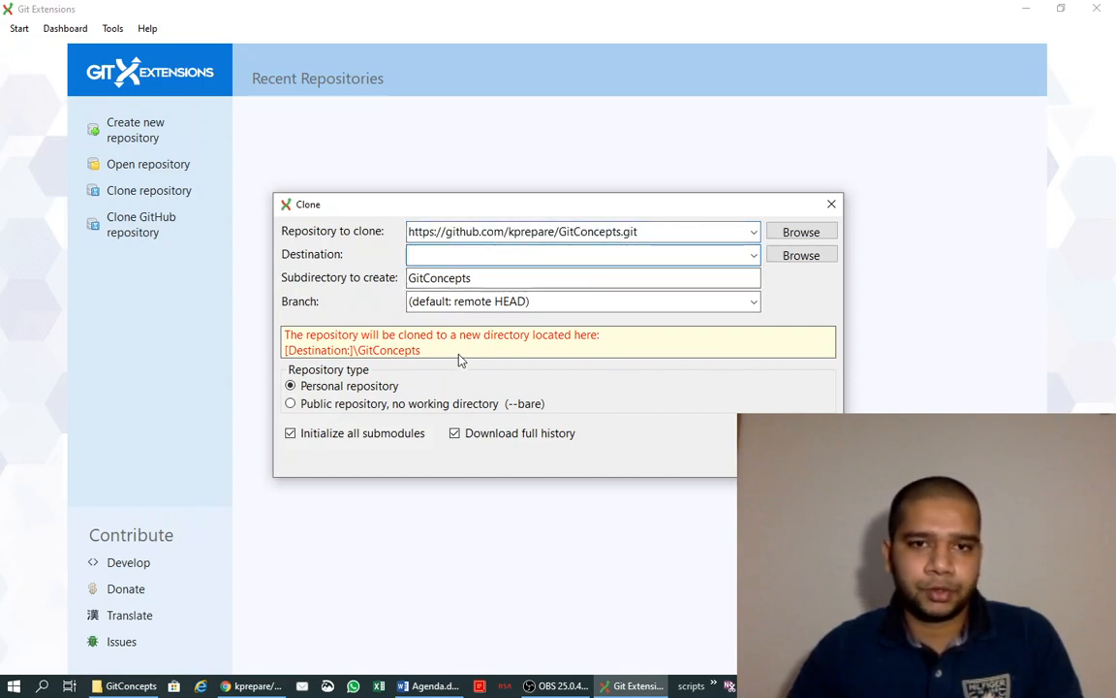
# Step: In File Explorer, create a folder named gitRepositories inside the GitConcepts folder
pyautogui.click(135, 685)
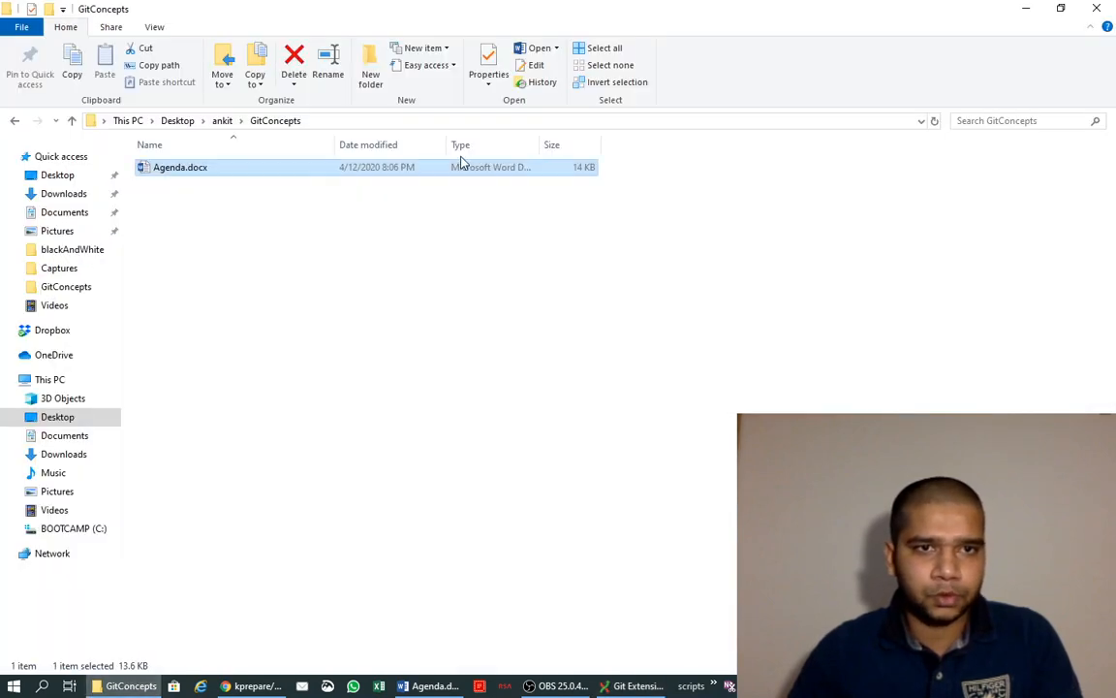
pyautogui.rightClick(296, 236)
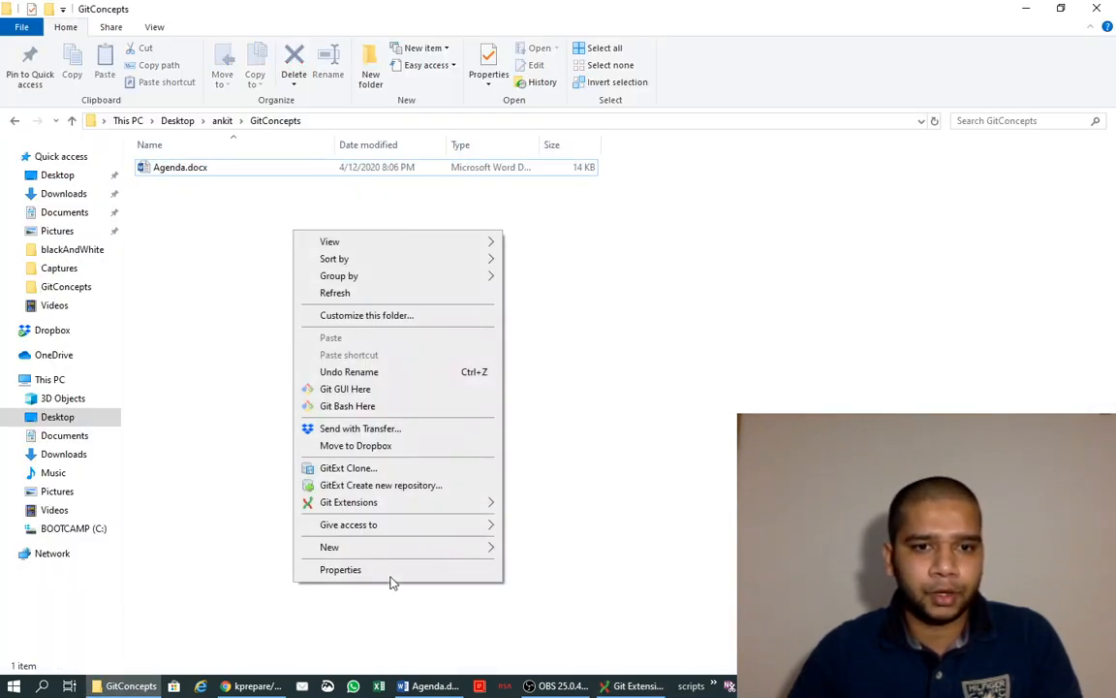
pyautogui.moveTo(411, 553)
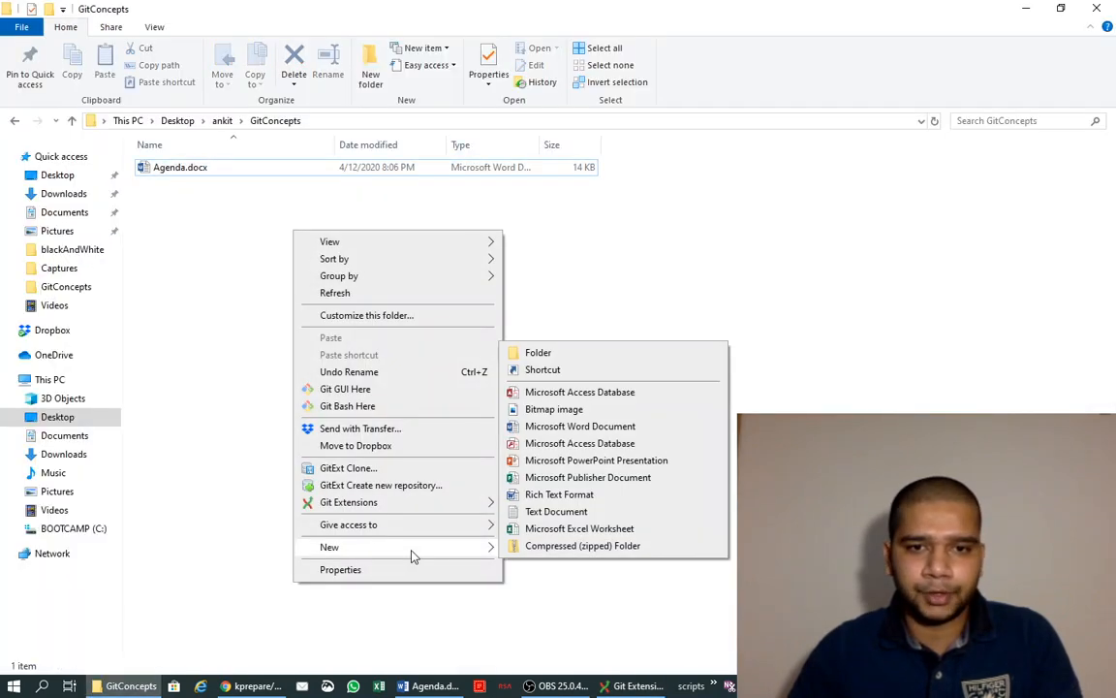
pyautogui.click(538, 353)
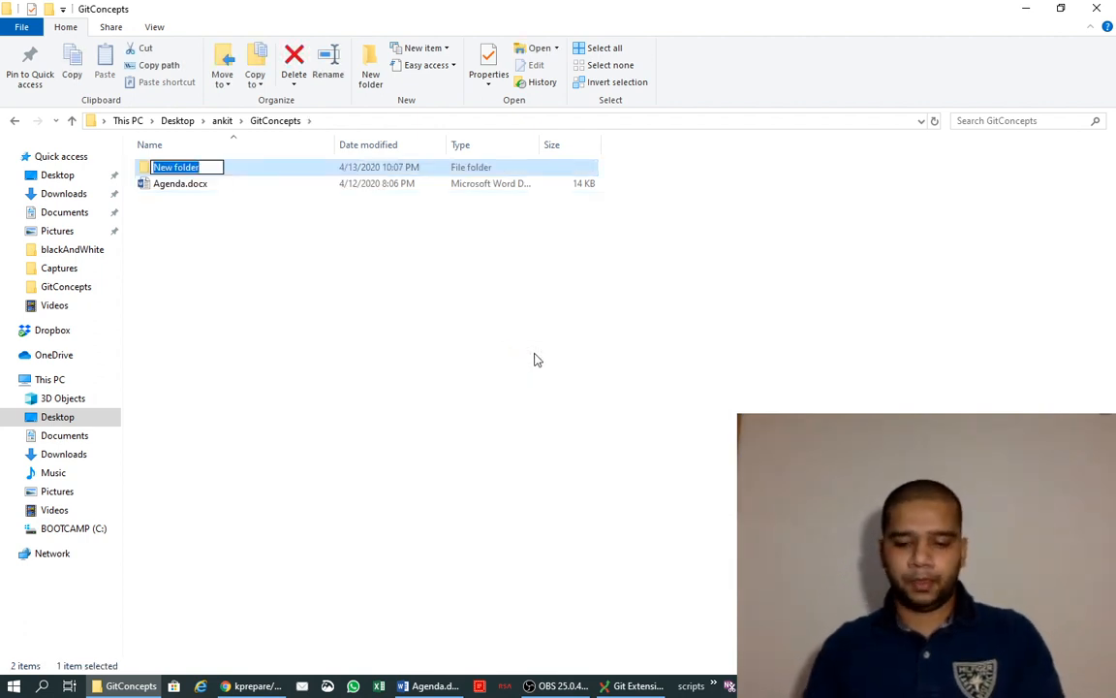
pyautogui.write('git')
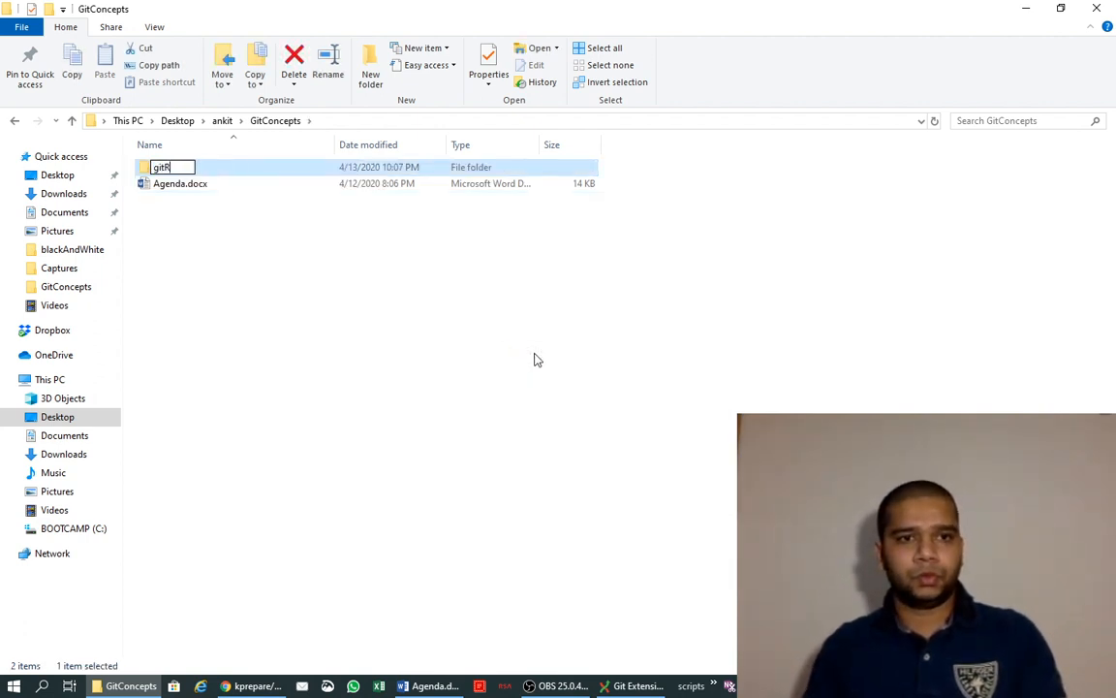
pyautogui.write('Rr')
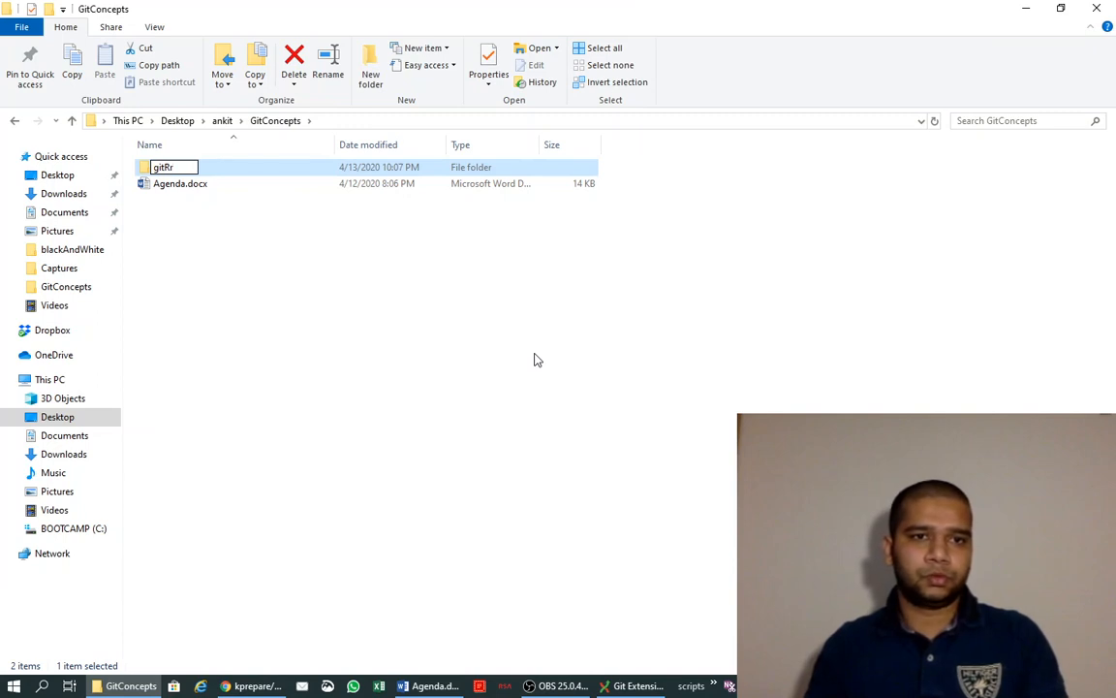
pyautogui.press('BackSpace')
pyautogui.write('eposi')
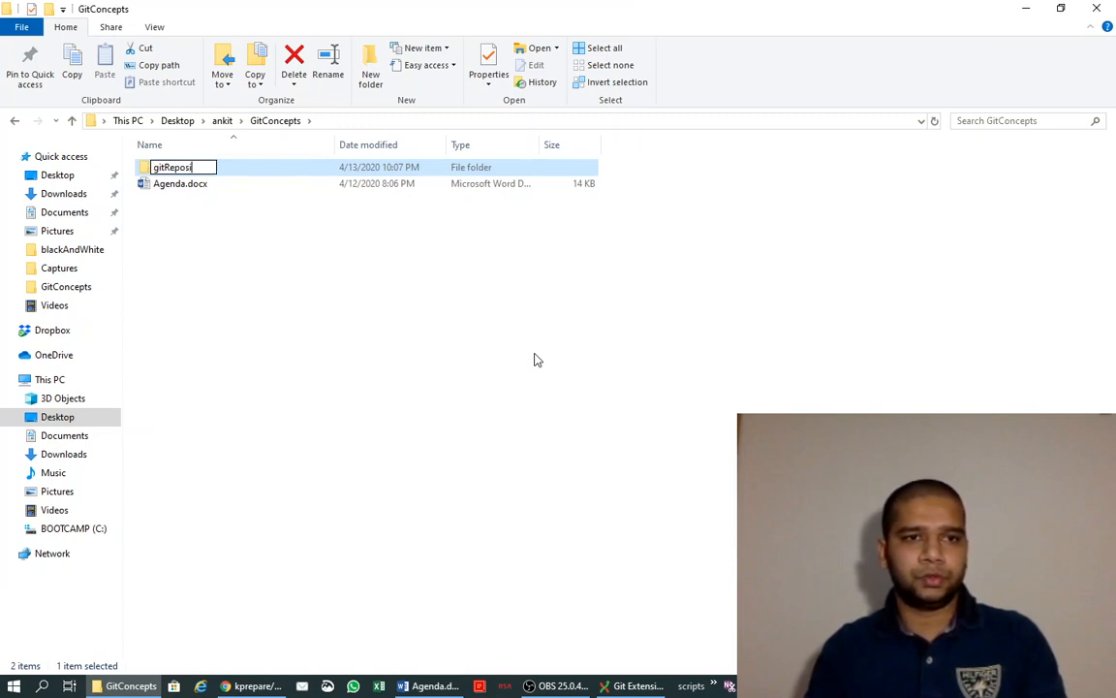
pyautogui.write('tories')
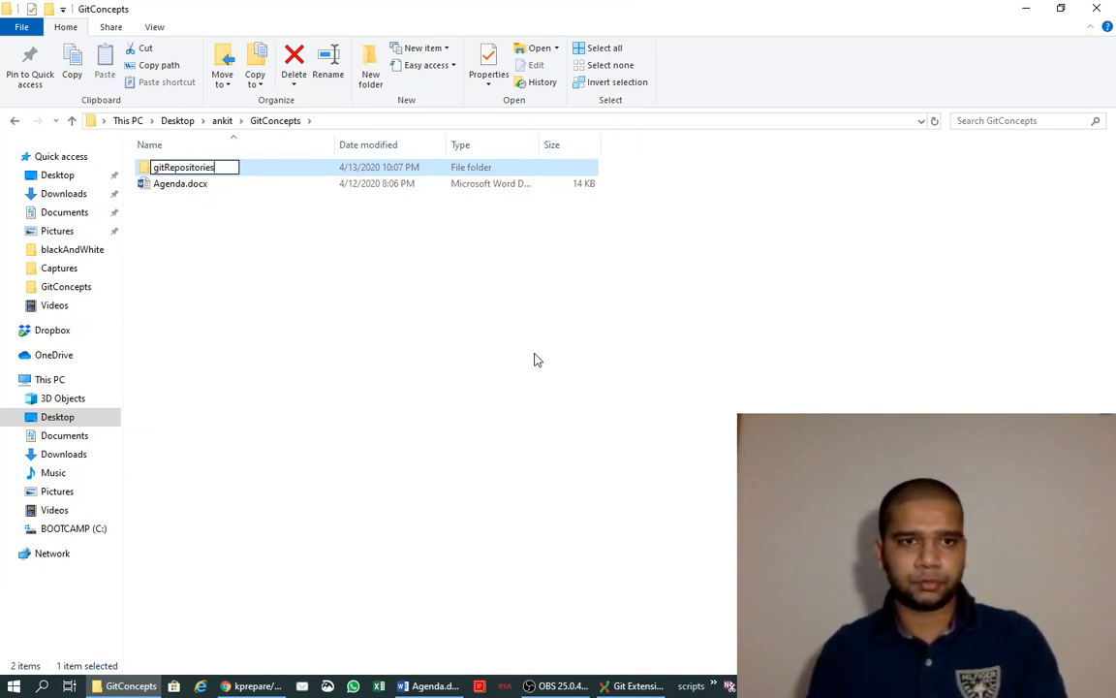
pyautogui.press('Return')
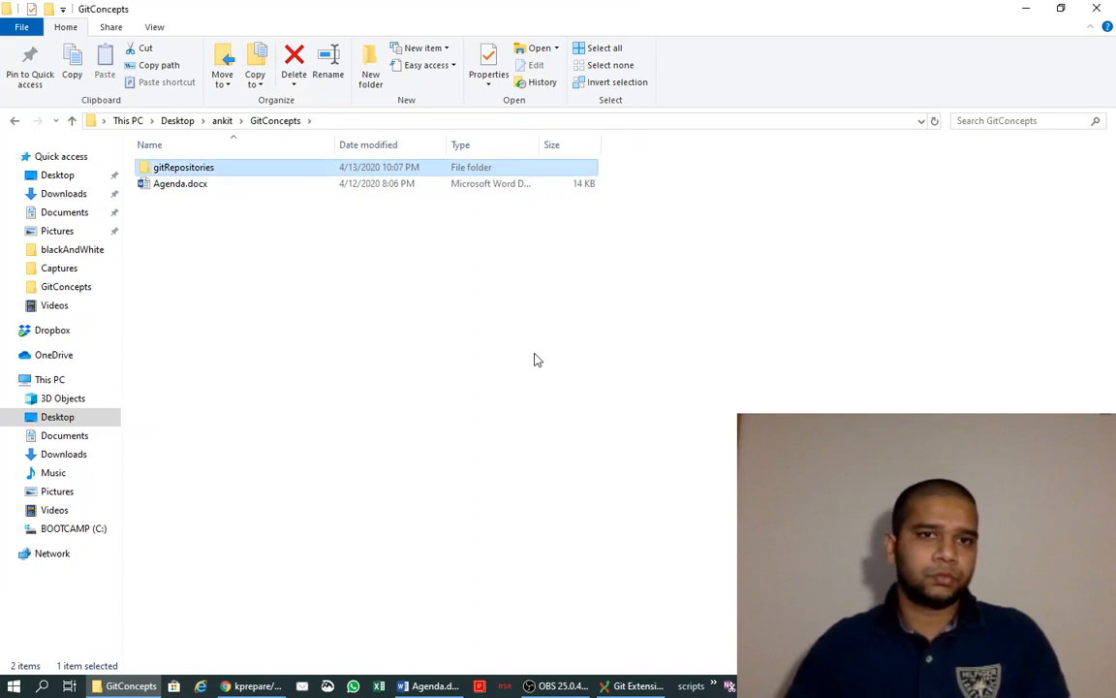
# Step: Copy the path of the gitRepositories folder and set it as the clone destination in Git Extensions
pyautogui.doubleClick(243, 171)
pyautogui.click(416, 125)
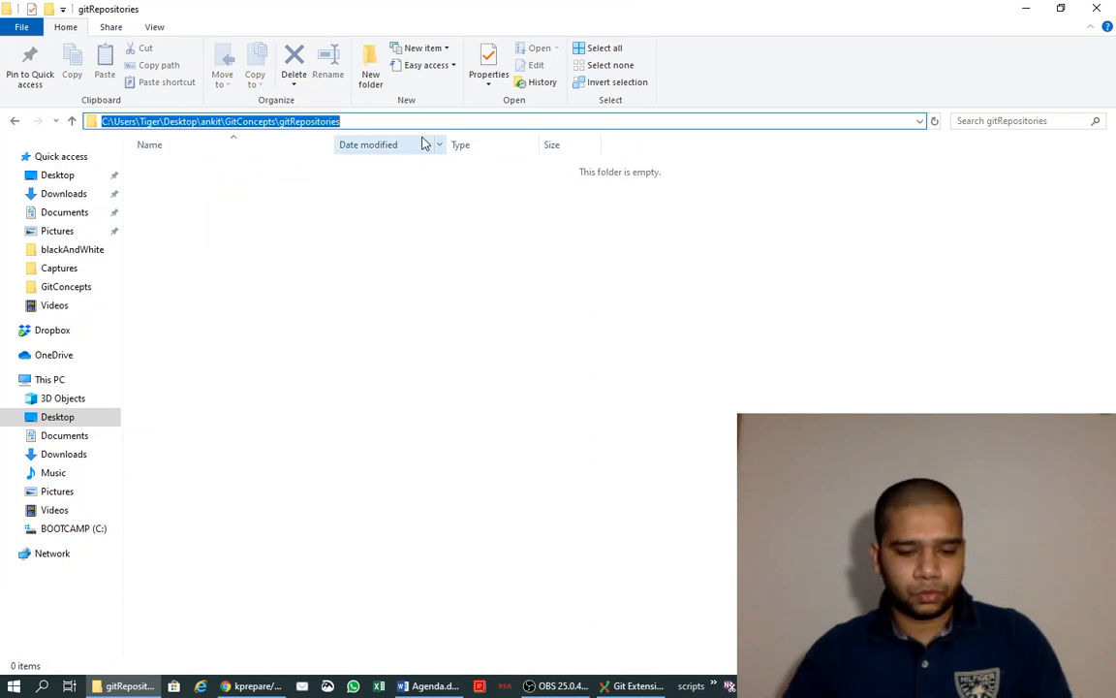
pyautogui.hotkey('alt', 'Tab')
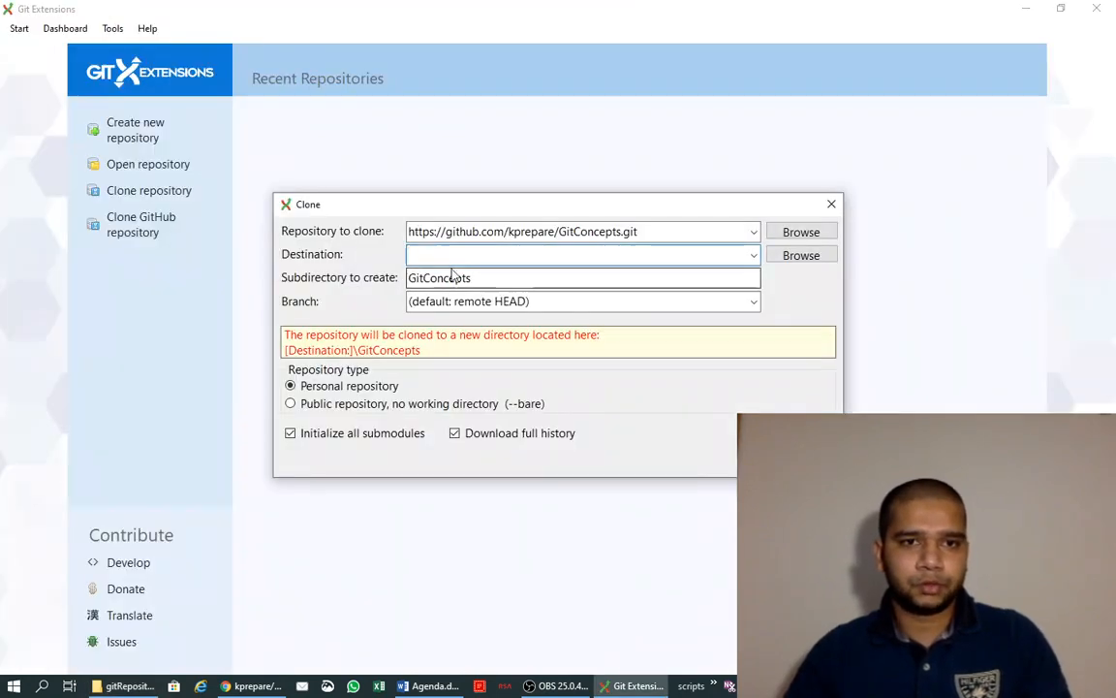
pyautogui.click(431, 255)
pyautogui.hotkey('ctrl', 'v')
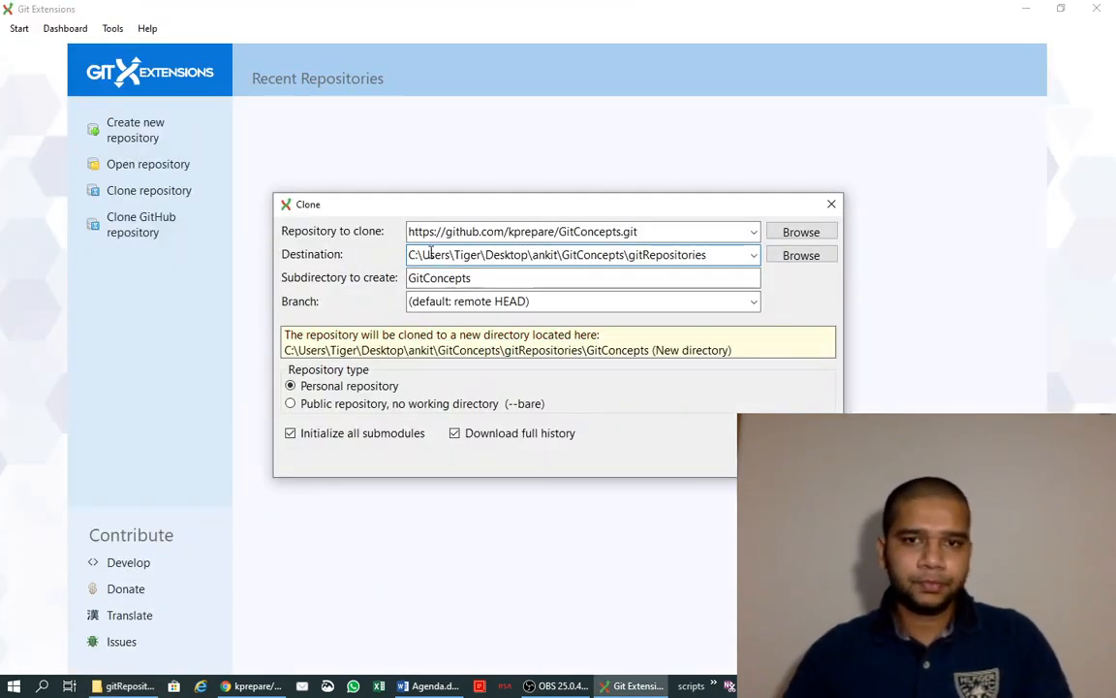
# Step: Check the GitConcepts subdirectory name and the destination path, and start cloning the repository
pyautogui.click(491, 276)
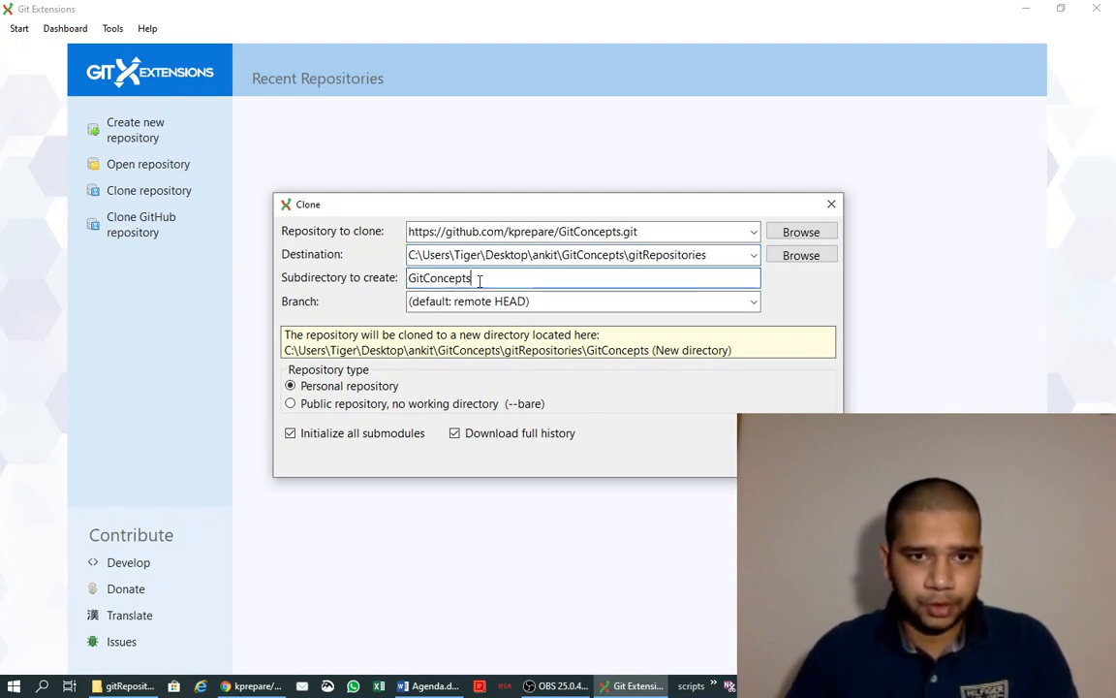
pyautogui.moveTo(479, 280); pyautogui.dragTo(370, 244)
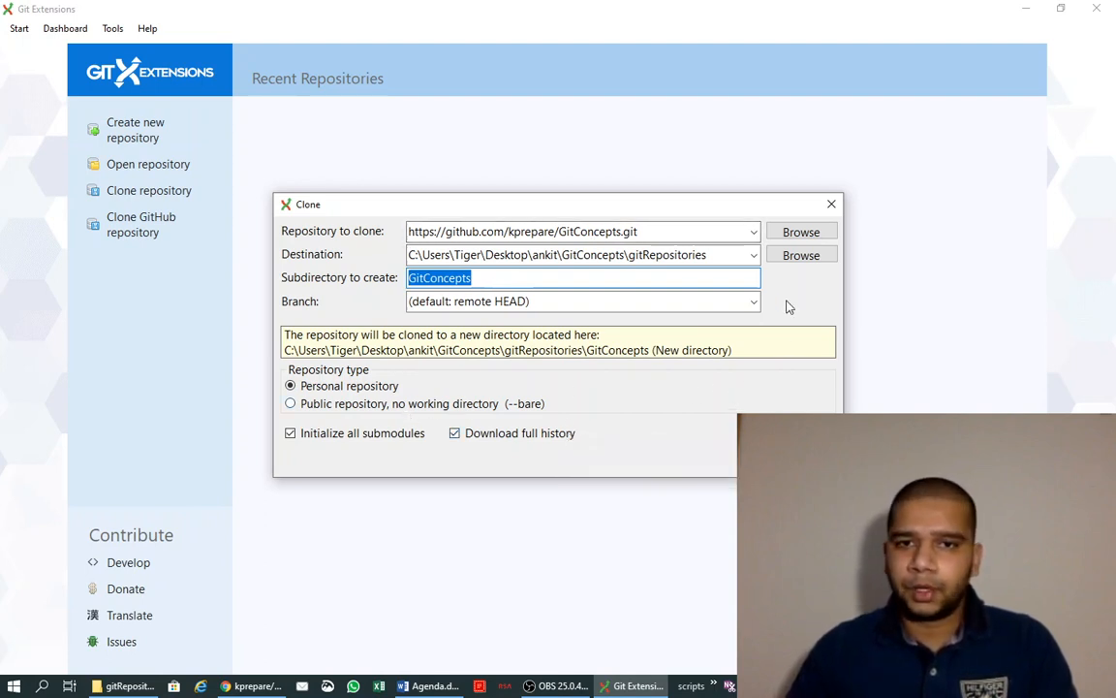
pyautogui.click(634, 280)
pyautogui.doubleClick(640, 254)
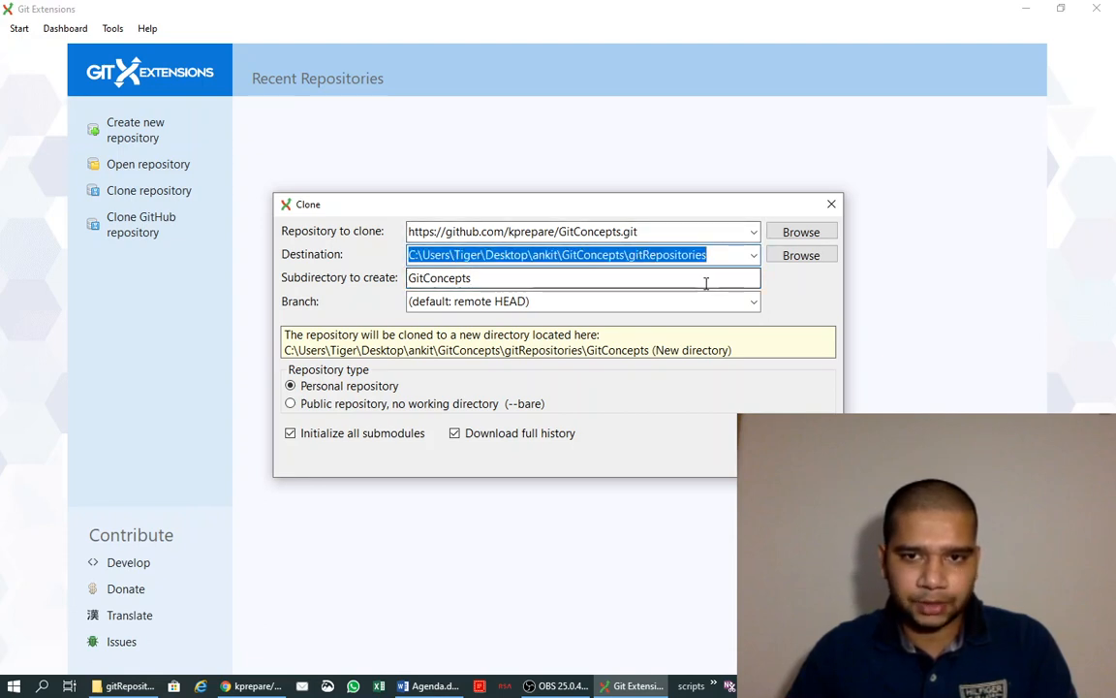
pyautogui.click(790, 456)
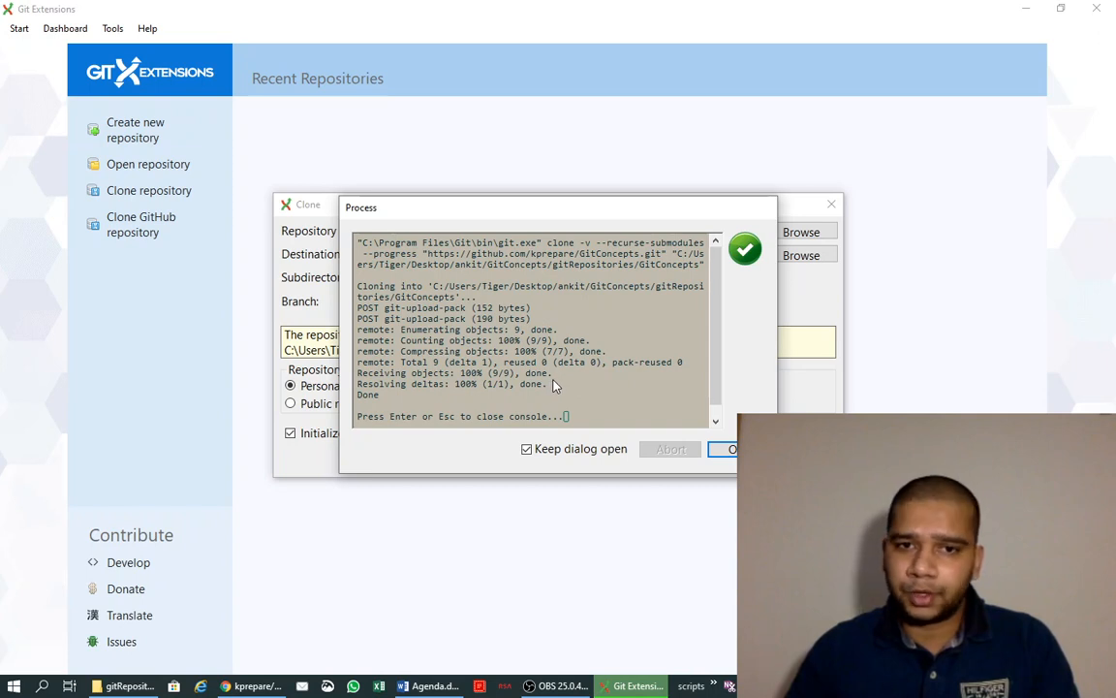
# Step: Close the clone process report and open the newly cloned GitConcepts repository, enlarging its commit list
pyautogui.moveTo(566, 223); pyautogui.dragTo(780, 175)
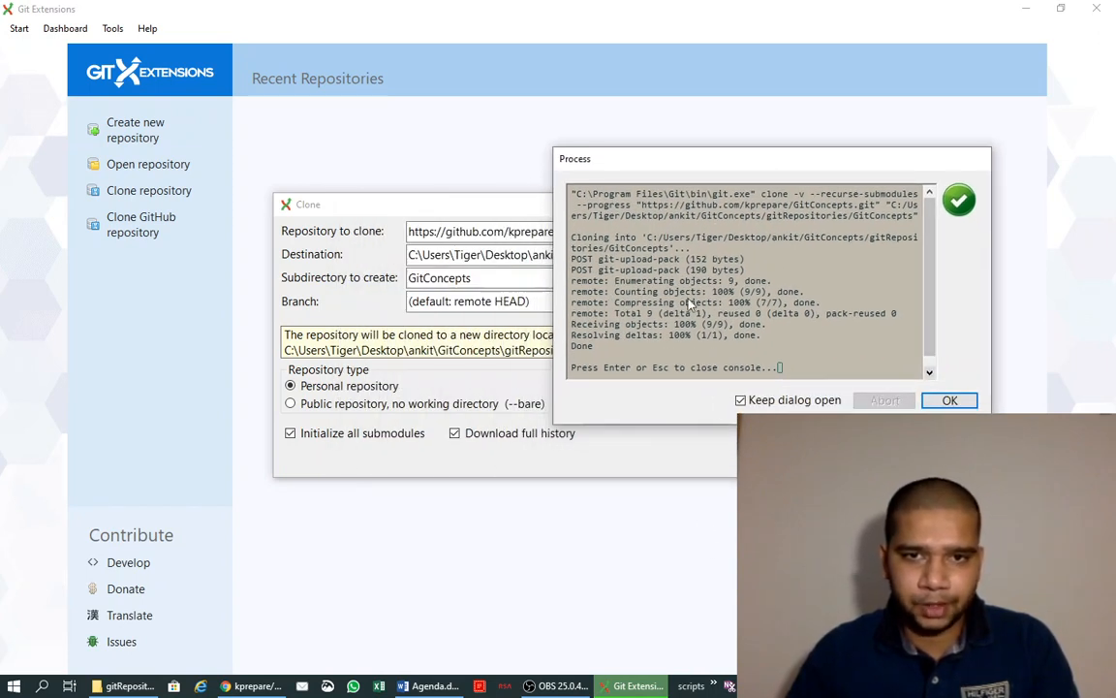
pyautogui.moveTo(670, 164); pyautogui.dragTo(375, 171)
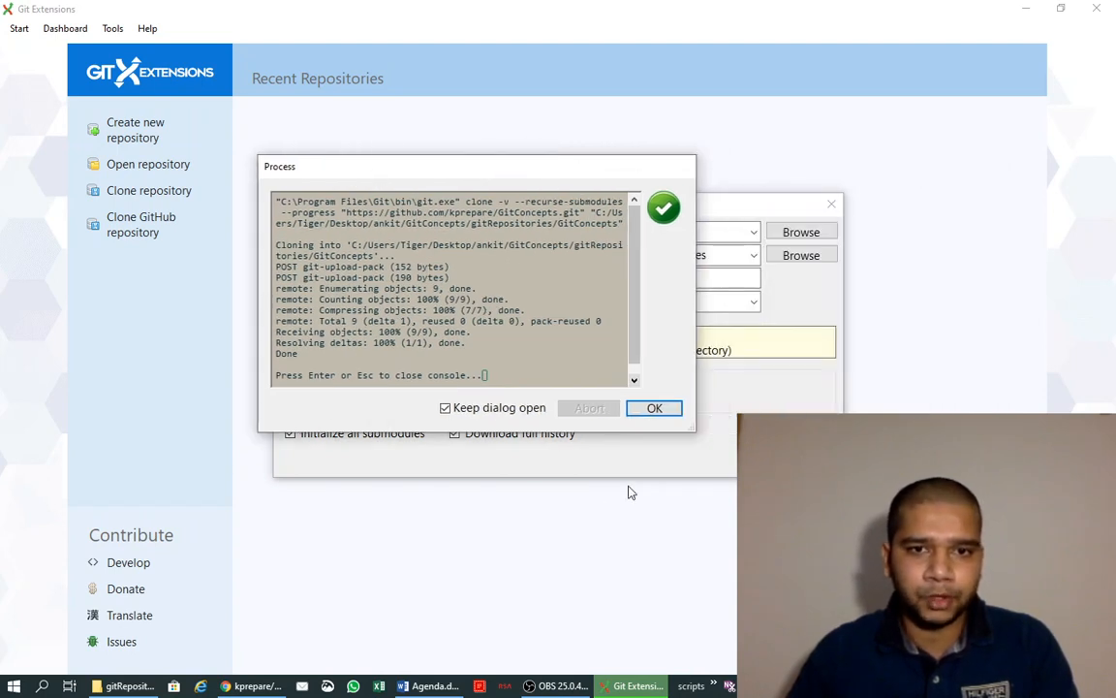
pyautogui.click(655, 408)
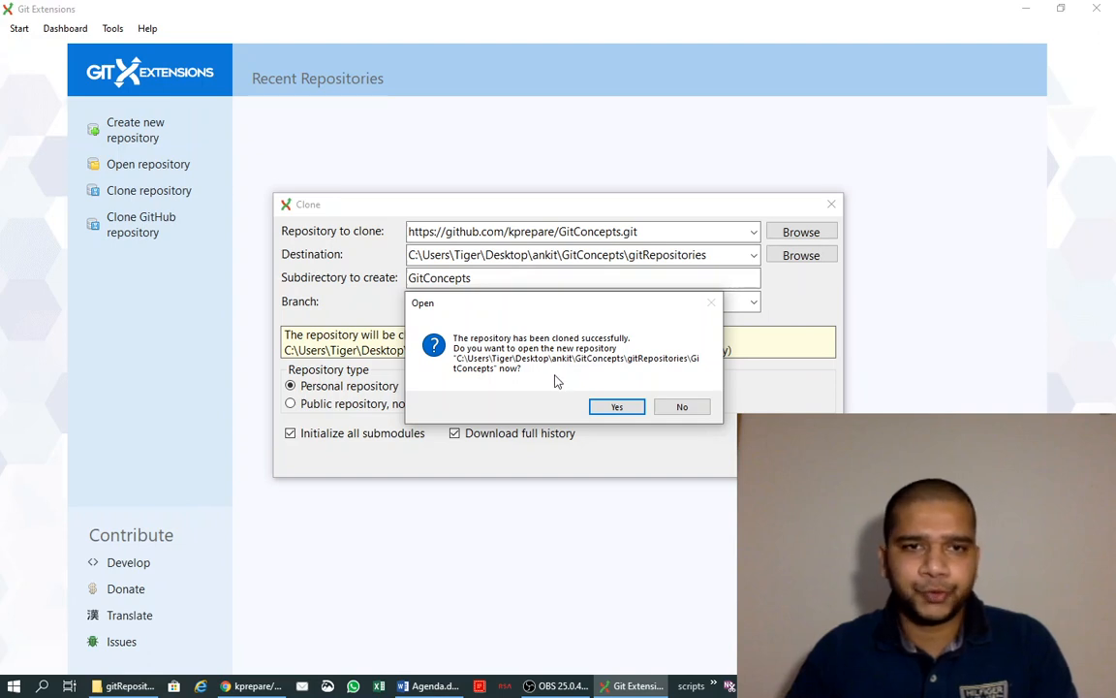
pyautogui.click(612, 406)
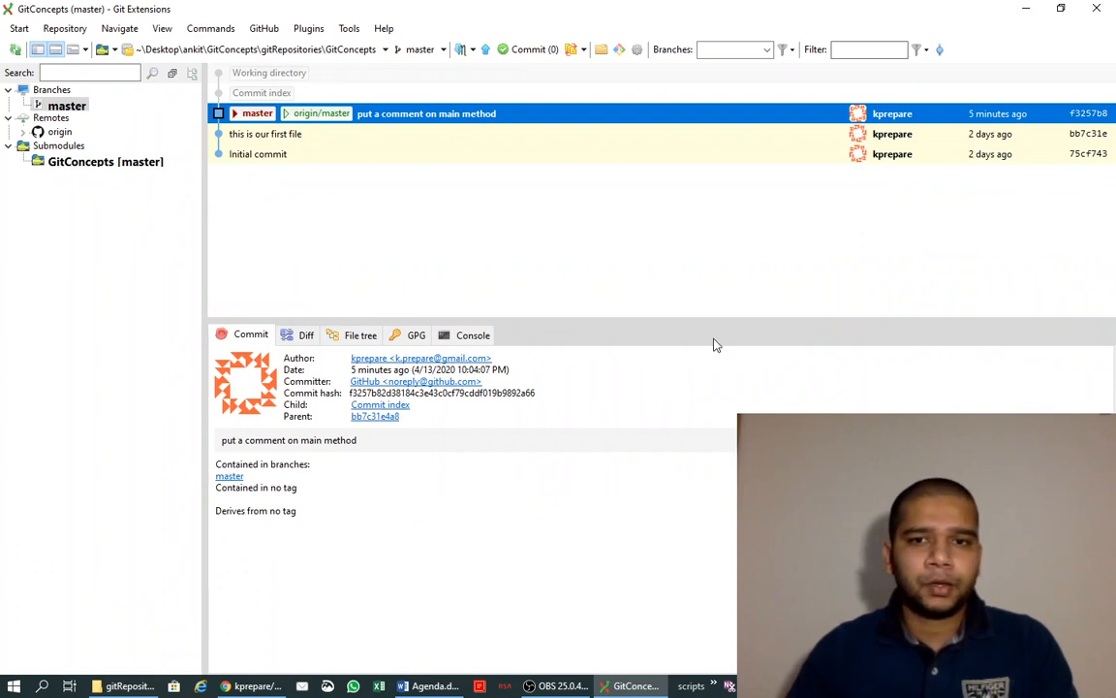
pyautogui.moveTo(712, 318); pyautogui.dragTo(712, 318)
pyautogui.moveTo(722, 377); pyautogui.dragTo(723, 373)
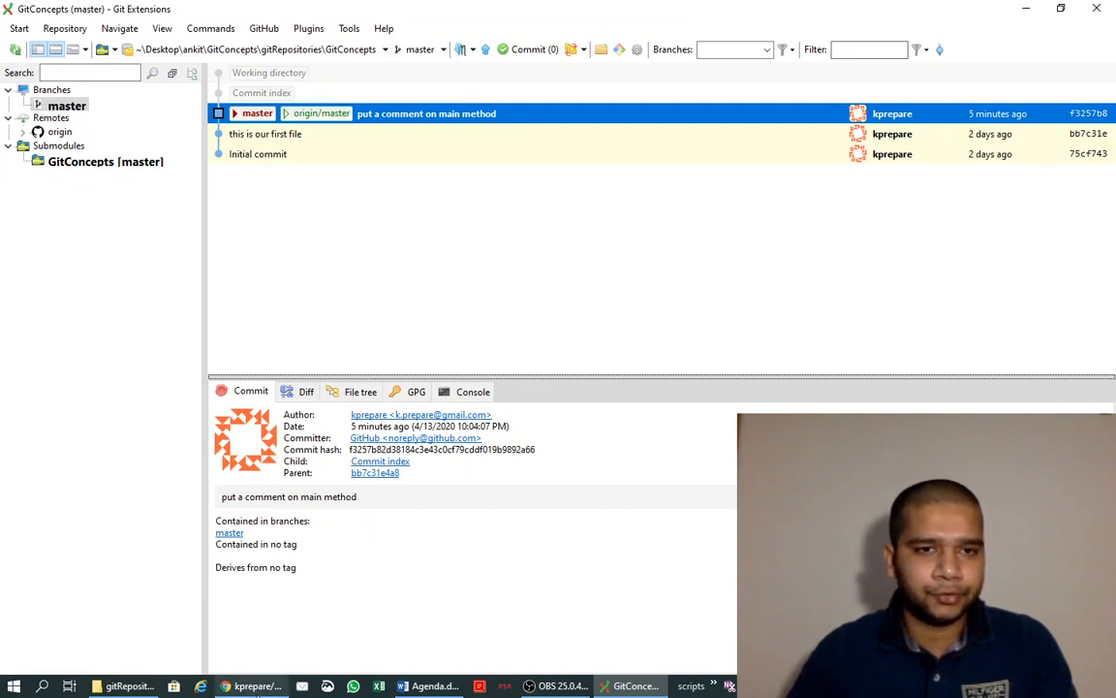
# Step: Switch to the browser and view the GitConcepts commit history on GitHub to compare with the local clone
pyautogui.click(255, 687)
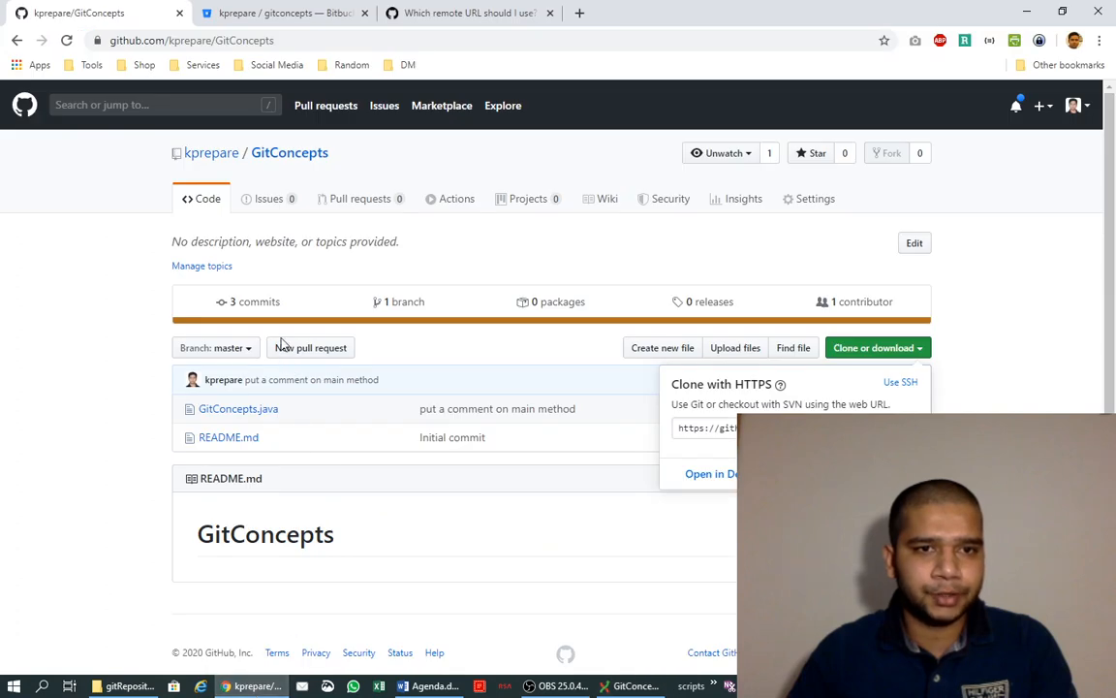
pyautogui.click(243, 306)
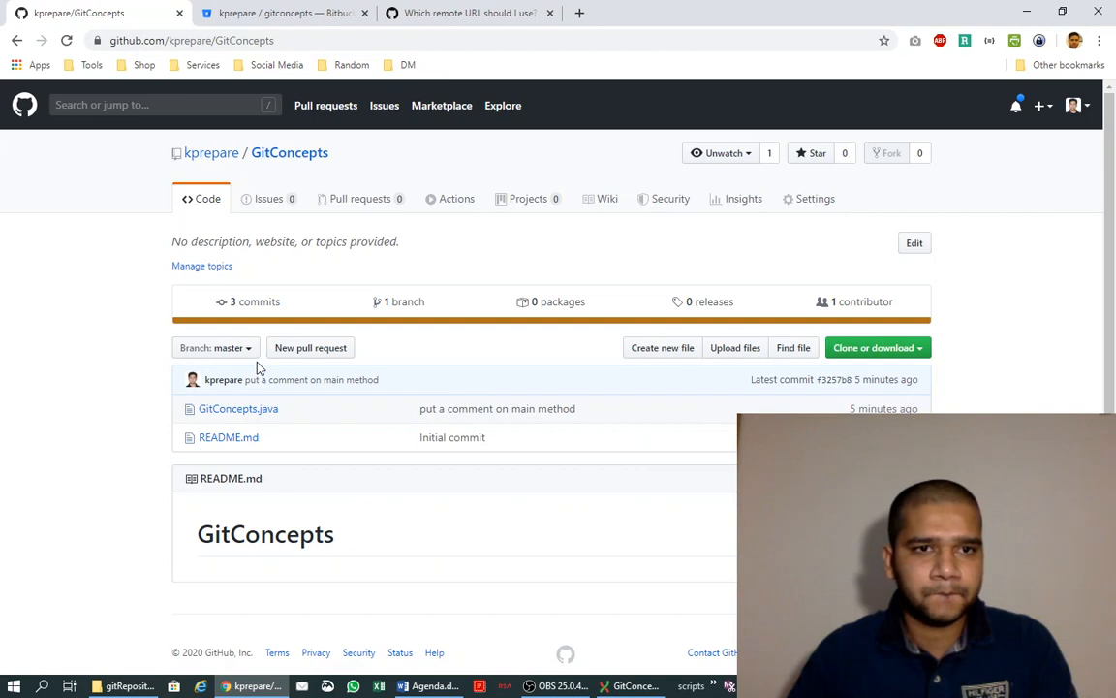
pyautogui.click(257, 306)
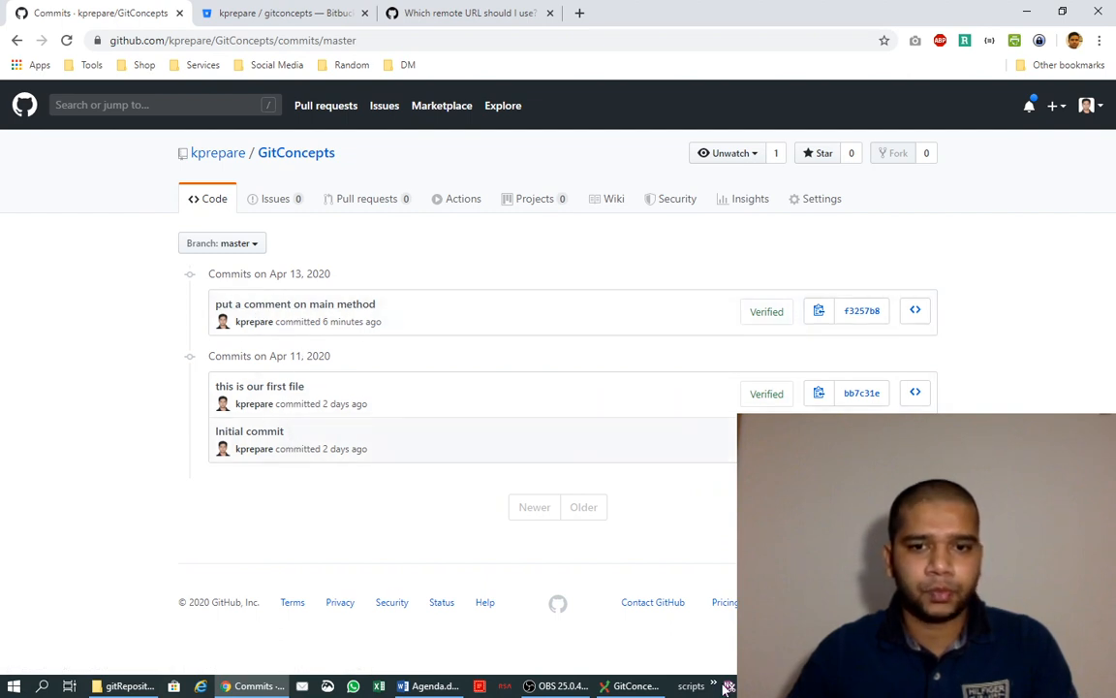
# Step: Switch to Git Extensions, check the origin remote's full URL in the remote repositories manager, and close the manager
pyautogui.click(636, 686)
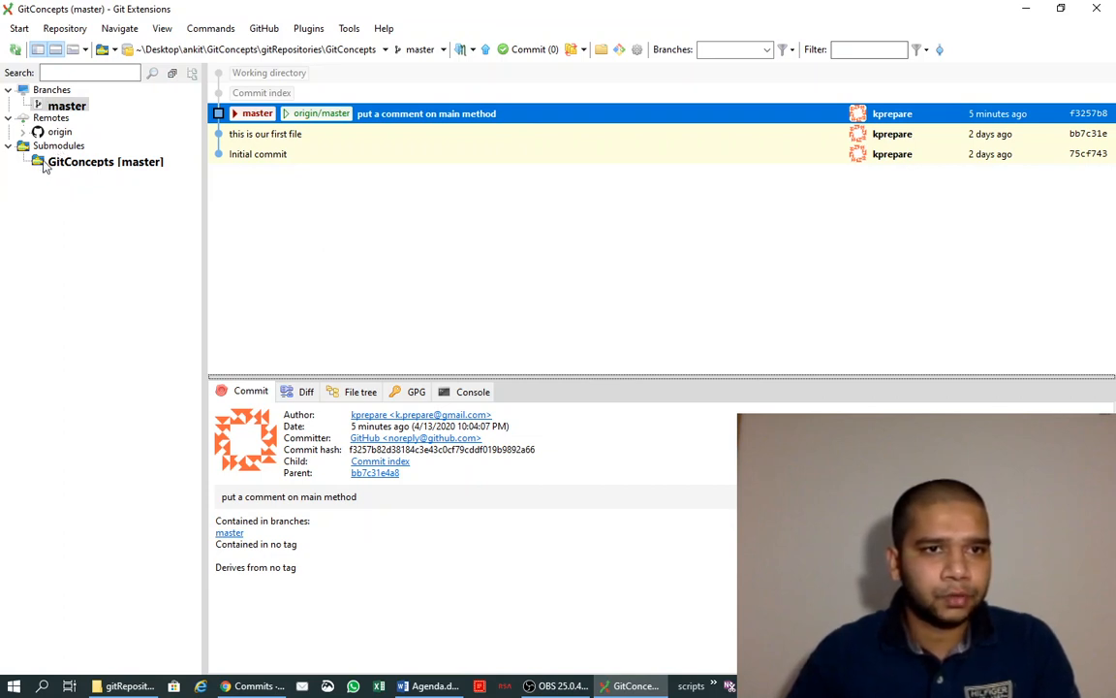
pyautogui.rightClick(45, 118)
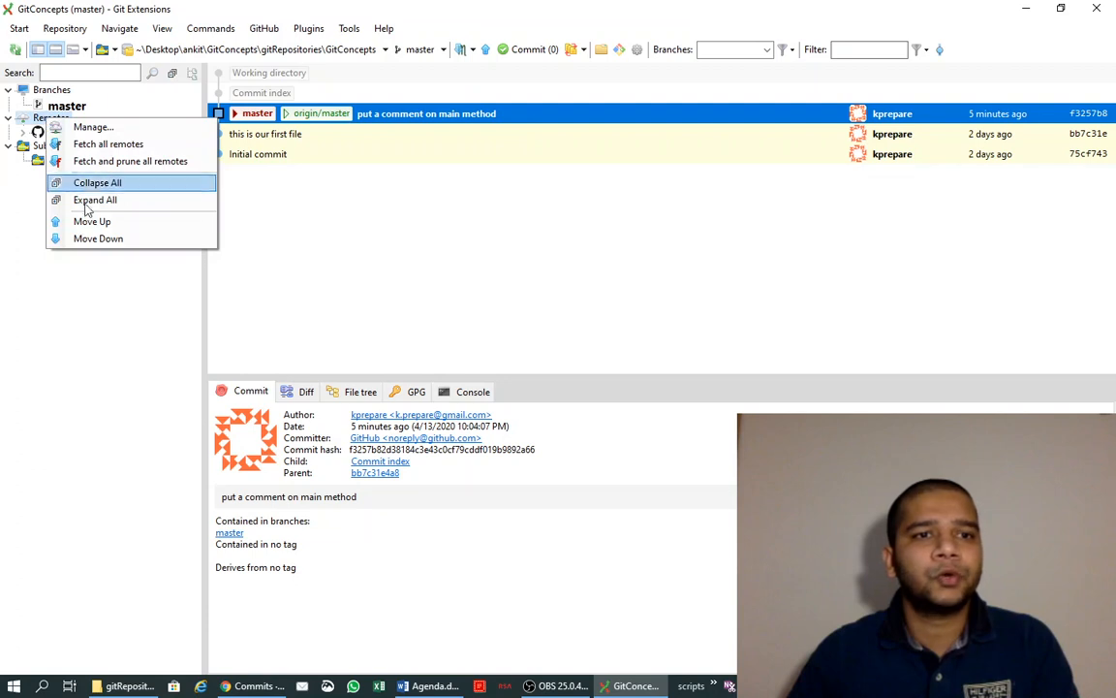
pyautogui.click(34, 221)
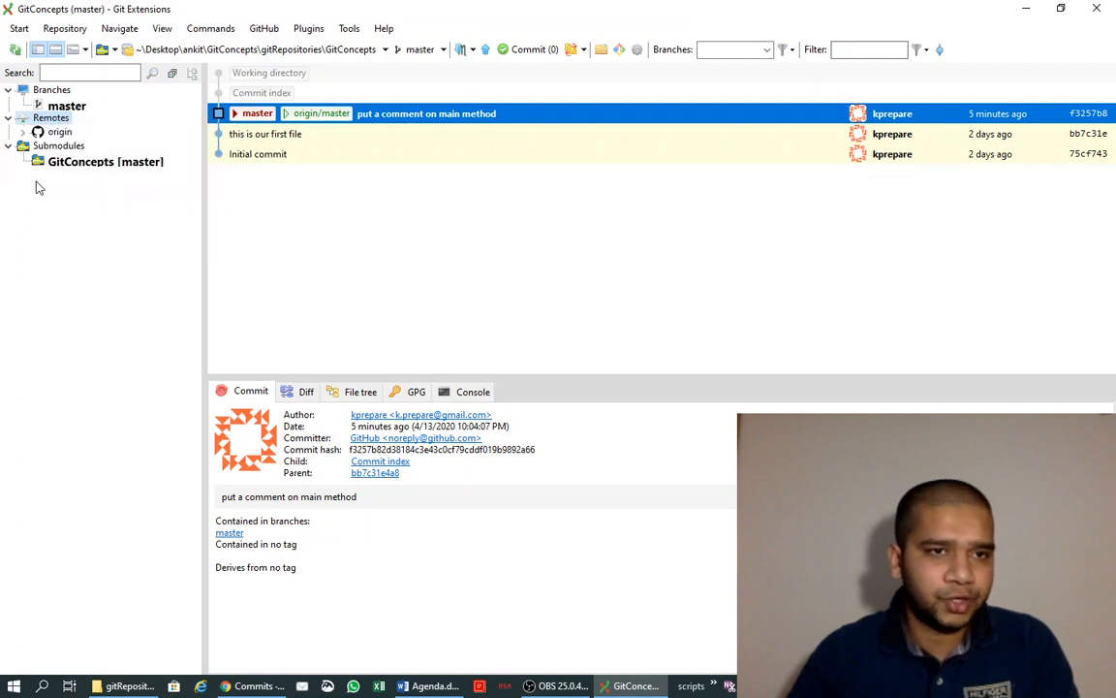
pyautogui.rightClick(50, 120)
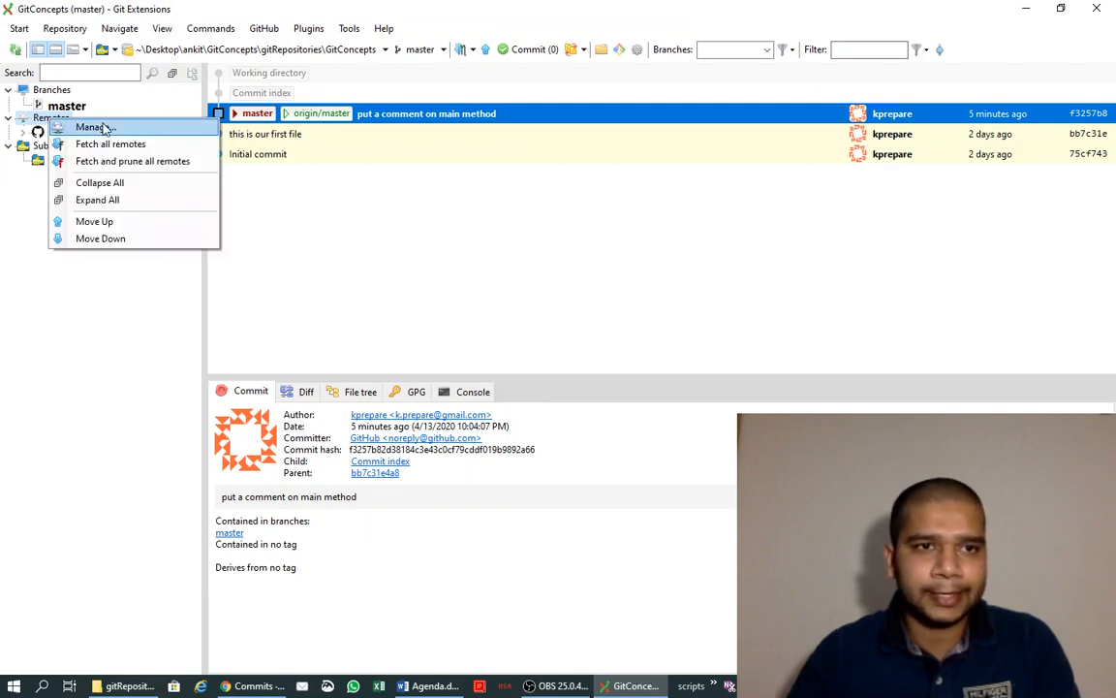
pyautogui.click(95, 127)
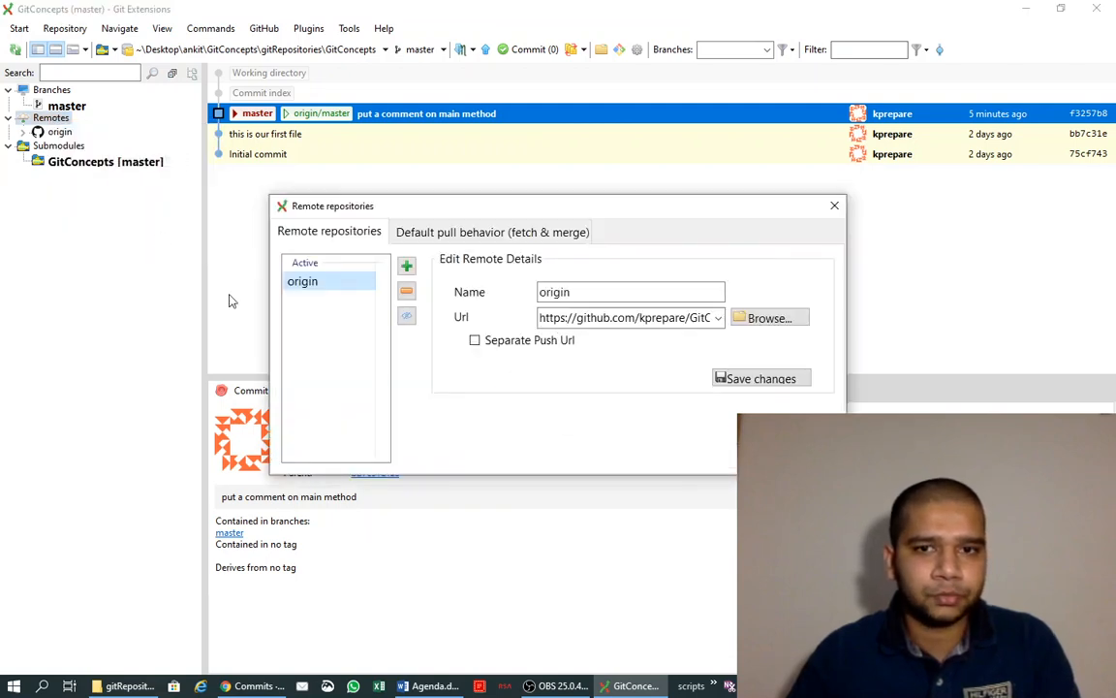
pyautogui.moveTo(847, 336); pyautogui.dragTo(1023, 341)
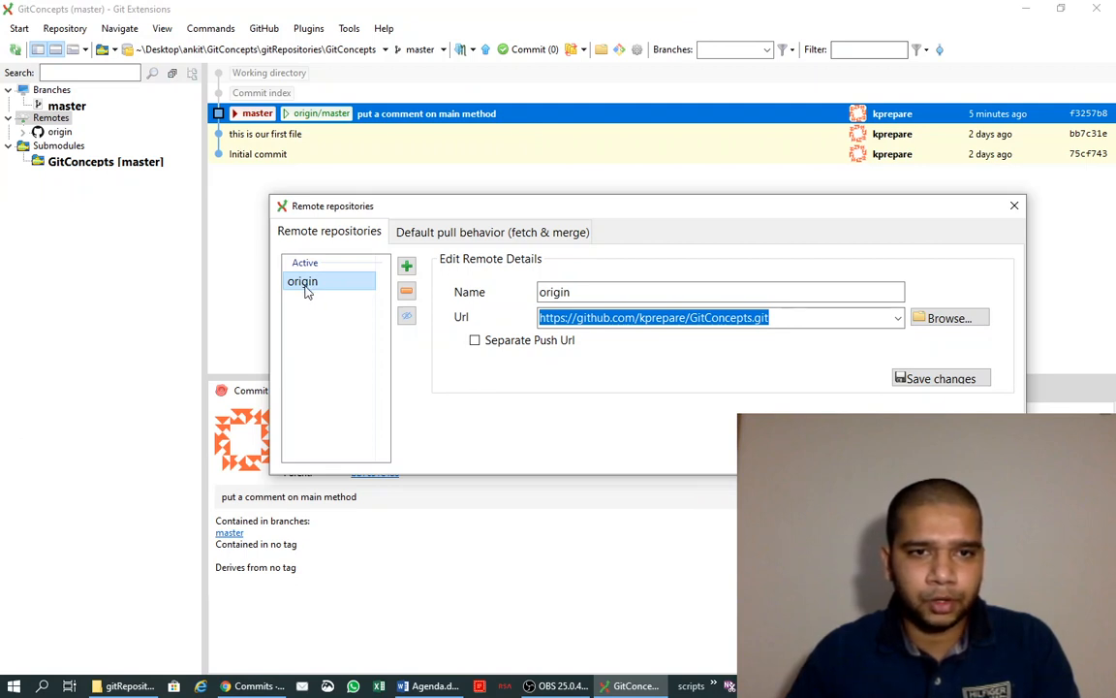
pyautogui.click(783, 317)
pyautogui.moveTo(795, 318); pyautogui.dragTo(533, 318)
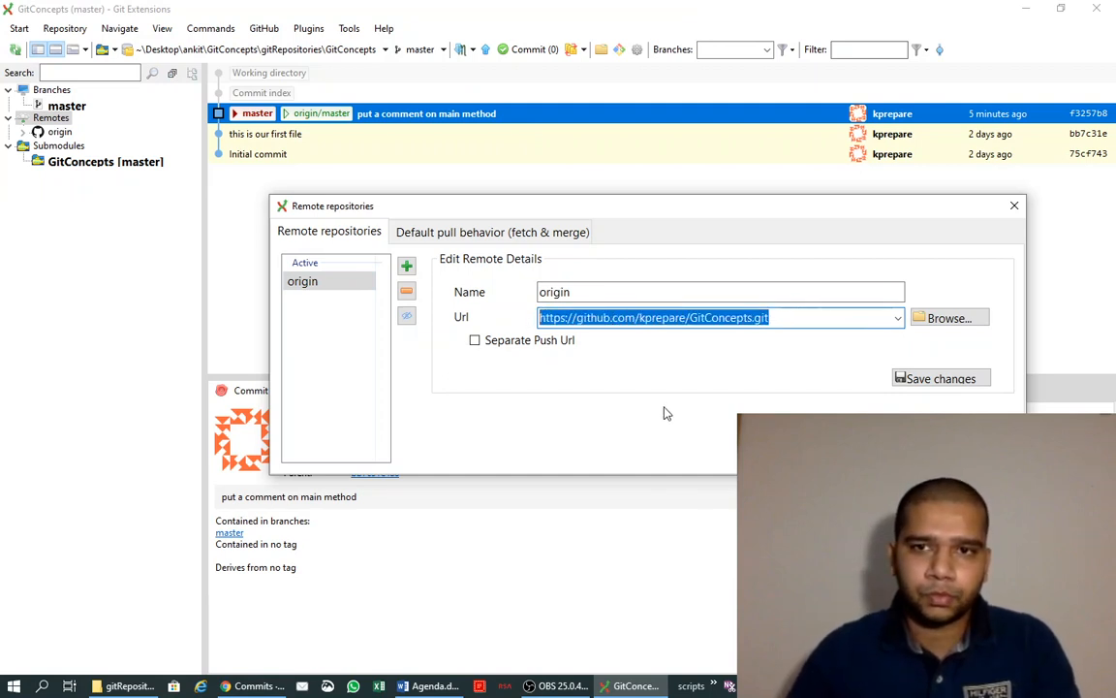
pyautogui.click(1015, 206)
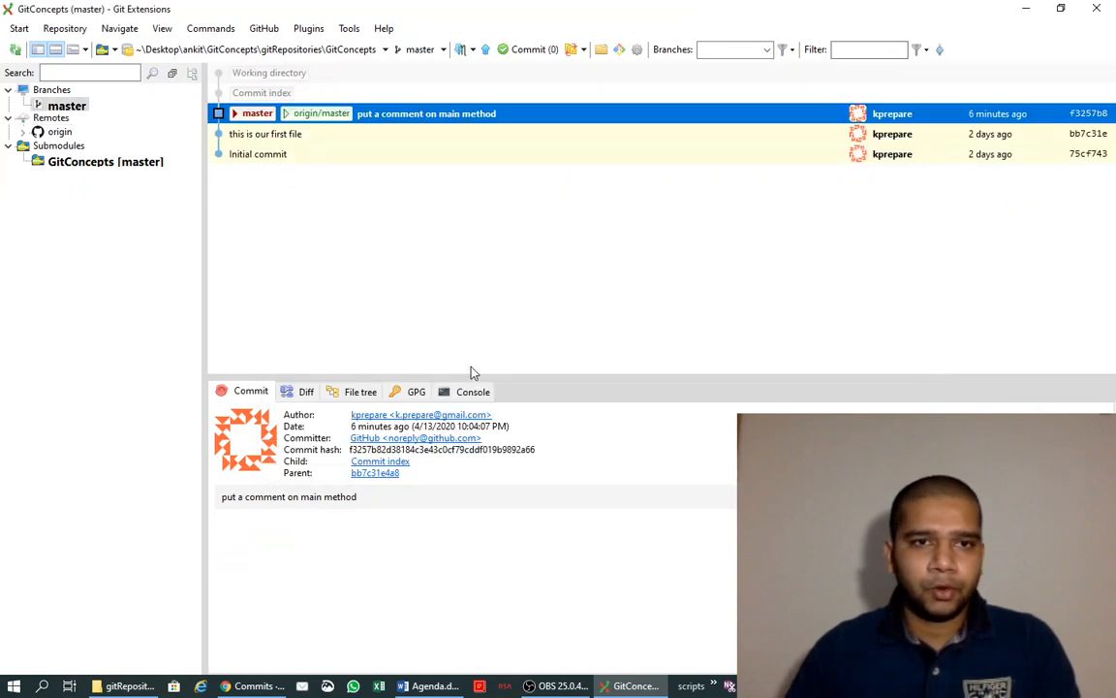
# Step: Switch to File Explorer and open the cloned GitConcepts folder to examine its README.md and GitConcepts.java files
pyautogui.click(117, 688)
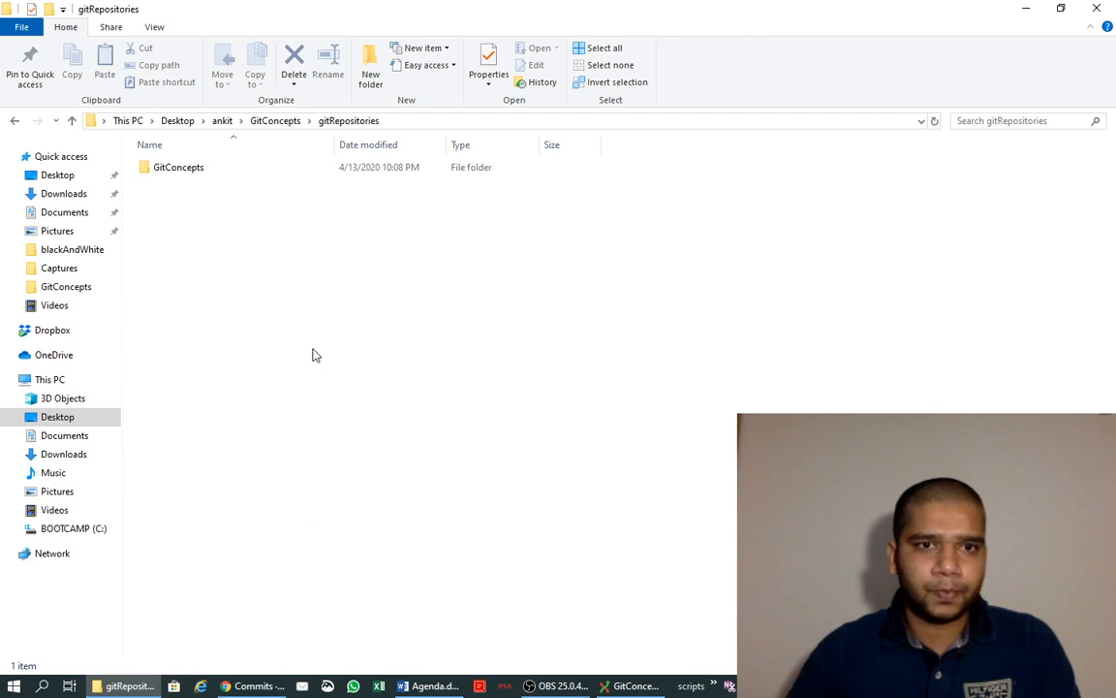
pyautogui.click(163, 177)
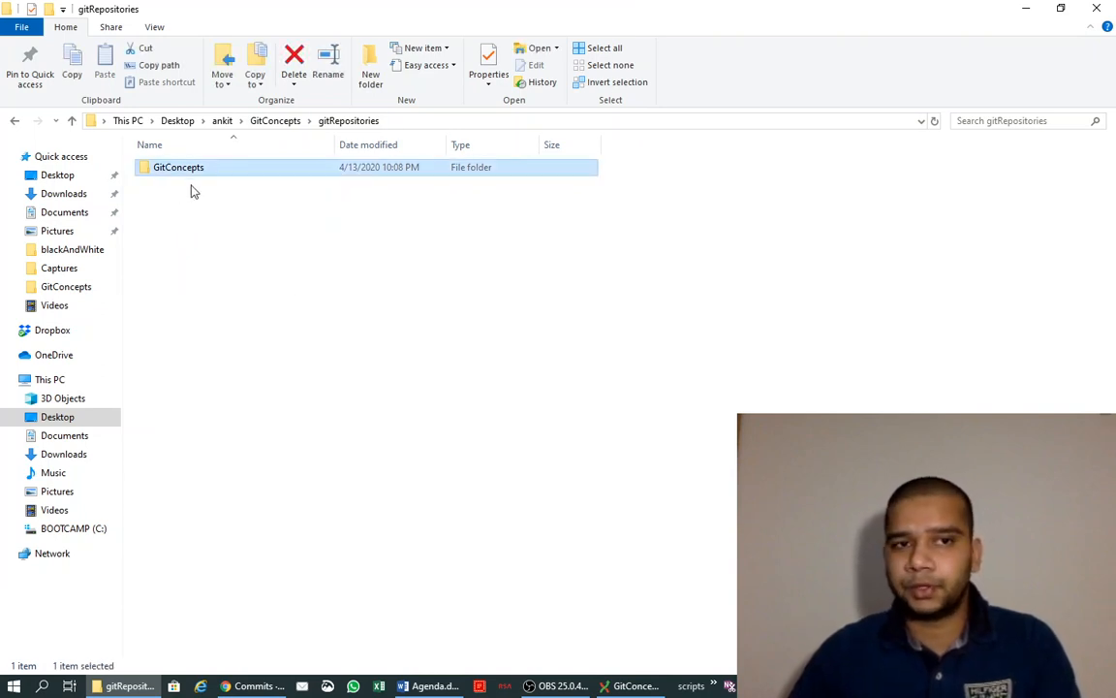
pyautogui.doubleClick(187, 174)
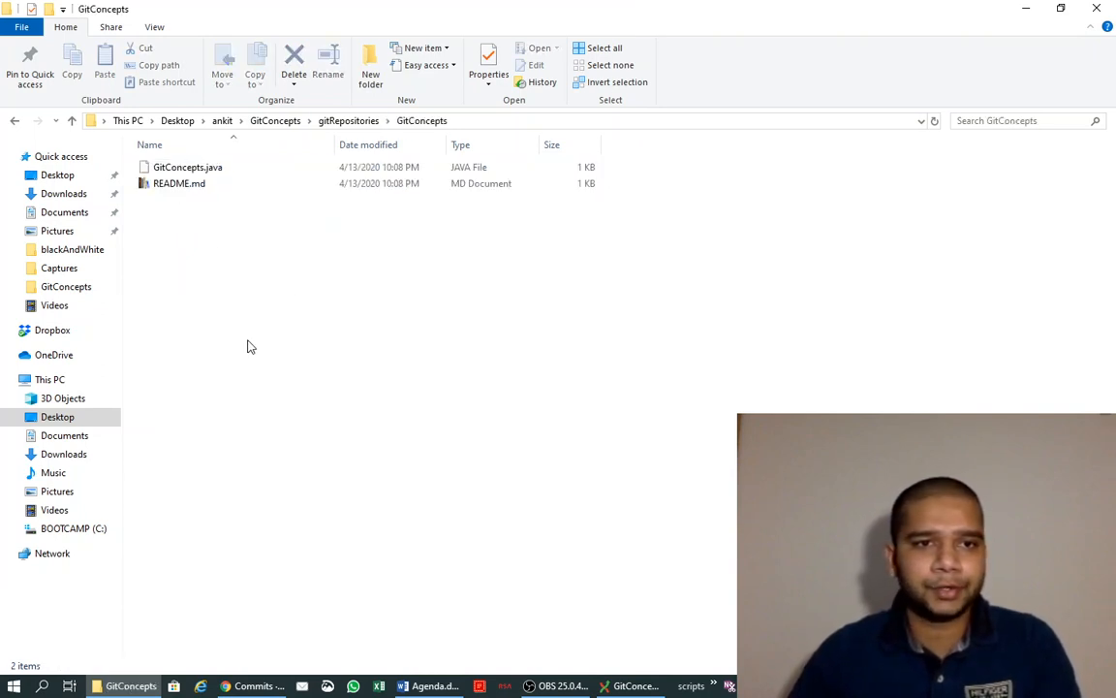
pyautogui.click(184, 184)
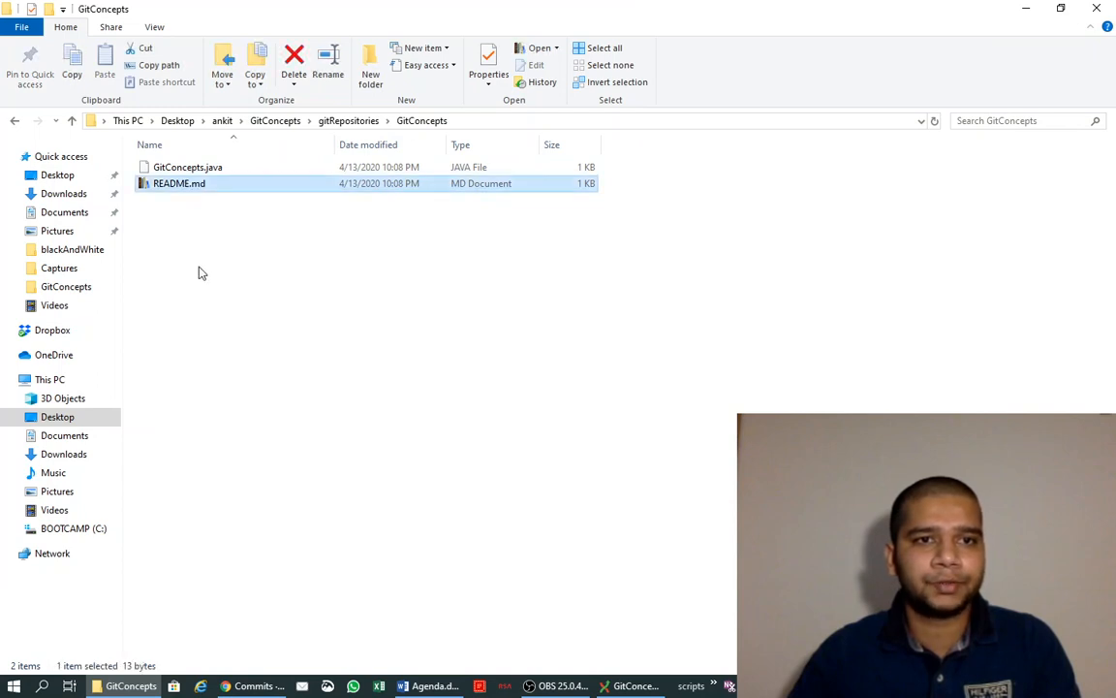
pyautogui.click(175, 169)
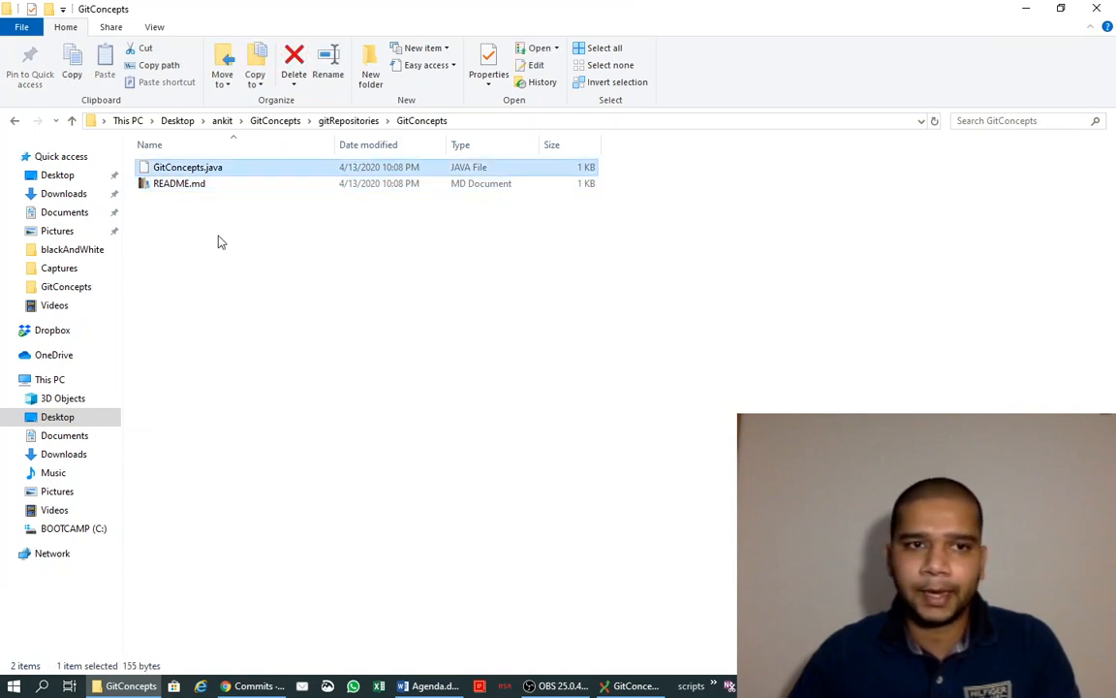
# Step: Open GitConcepts.java in Notepad++, review the main method comment and the class code, and close the editor
pyautogui.doubleClick(194, 168)
pyautogui.rightClick(194, 167)
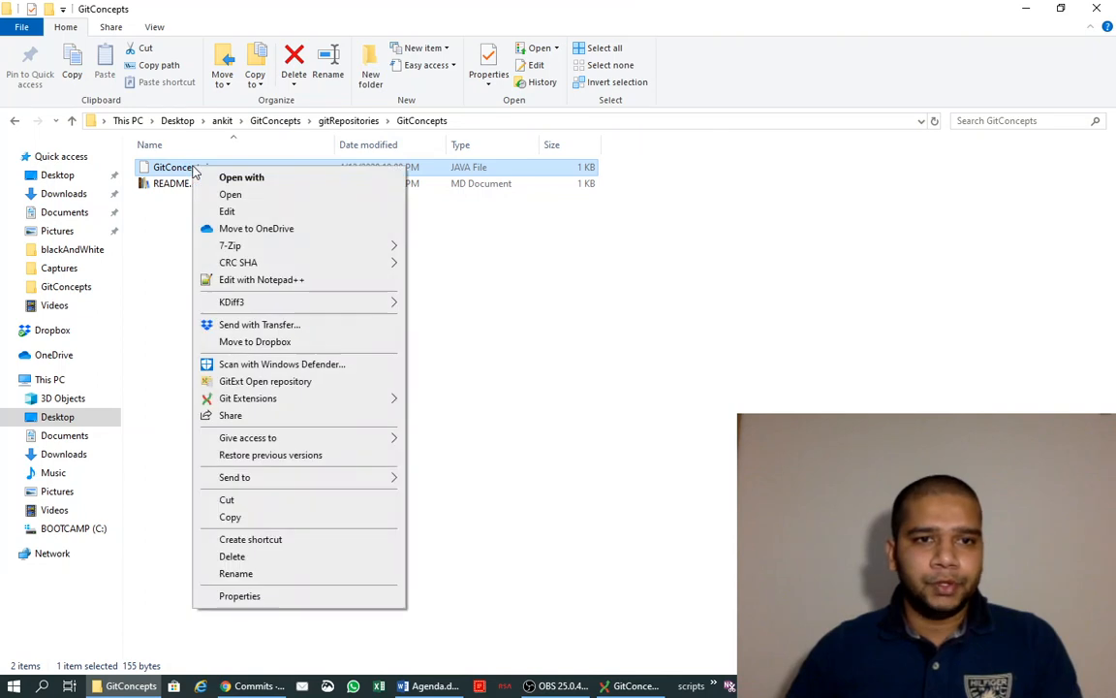
pyautogui.click(262, 280)
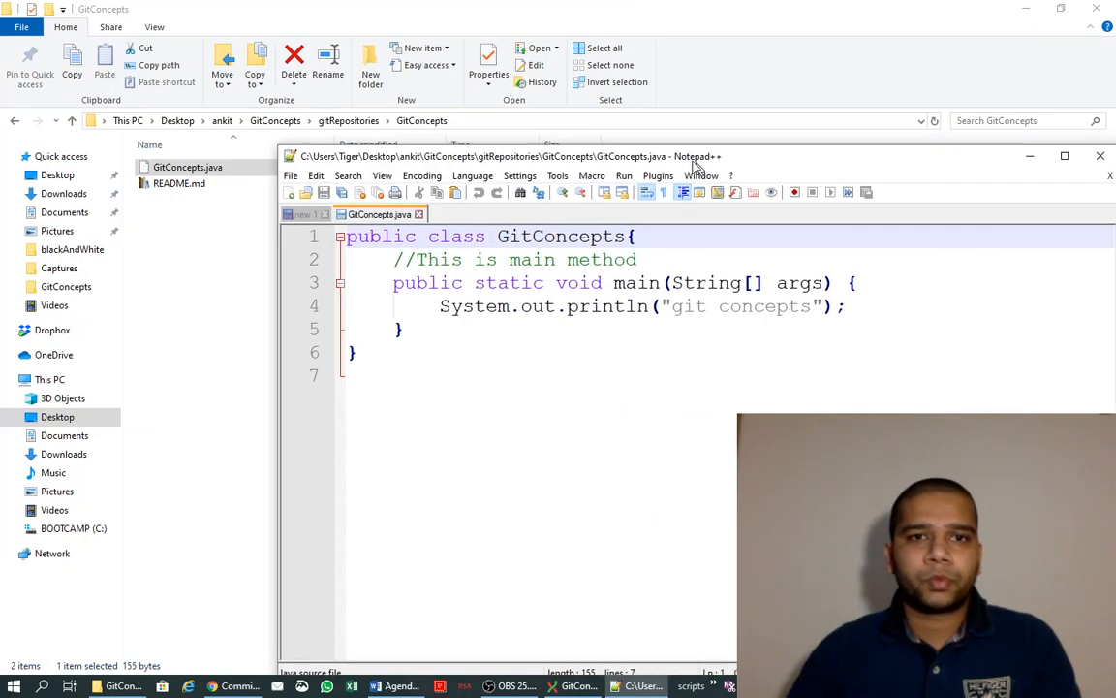
pyautogui.moveTo(745, 236); pyautogui.dragTo(470, 55)
pyautogui.click(163, 149)
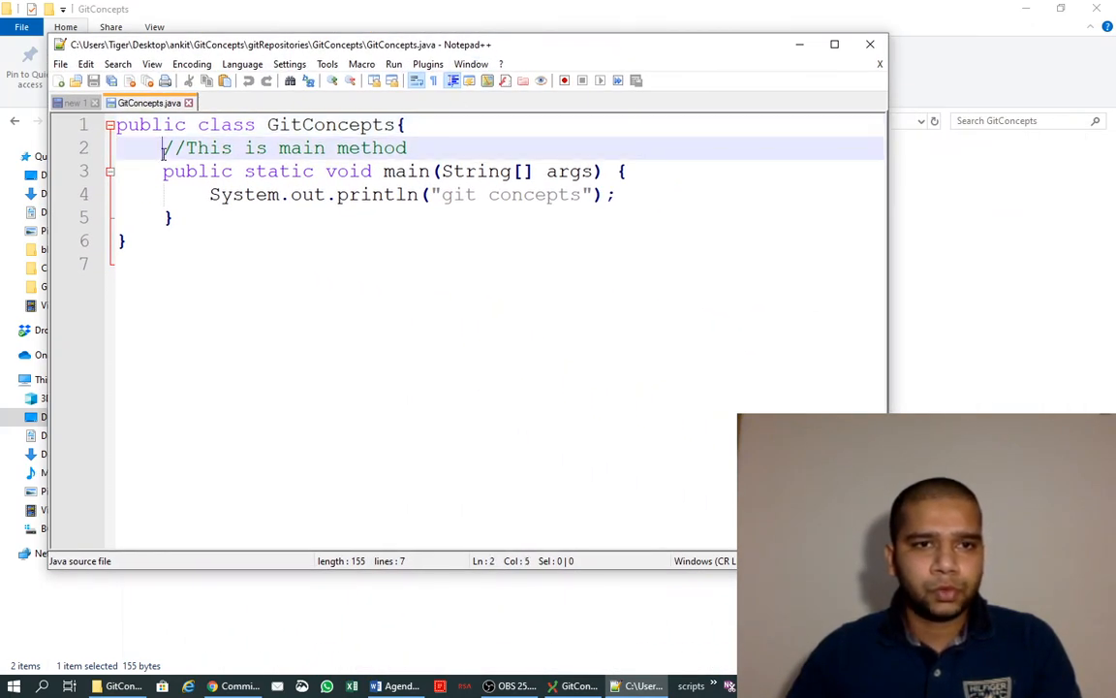
pyautogui.moveTo(117, 124); pyautogui.dragTo(136, 236)
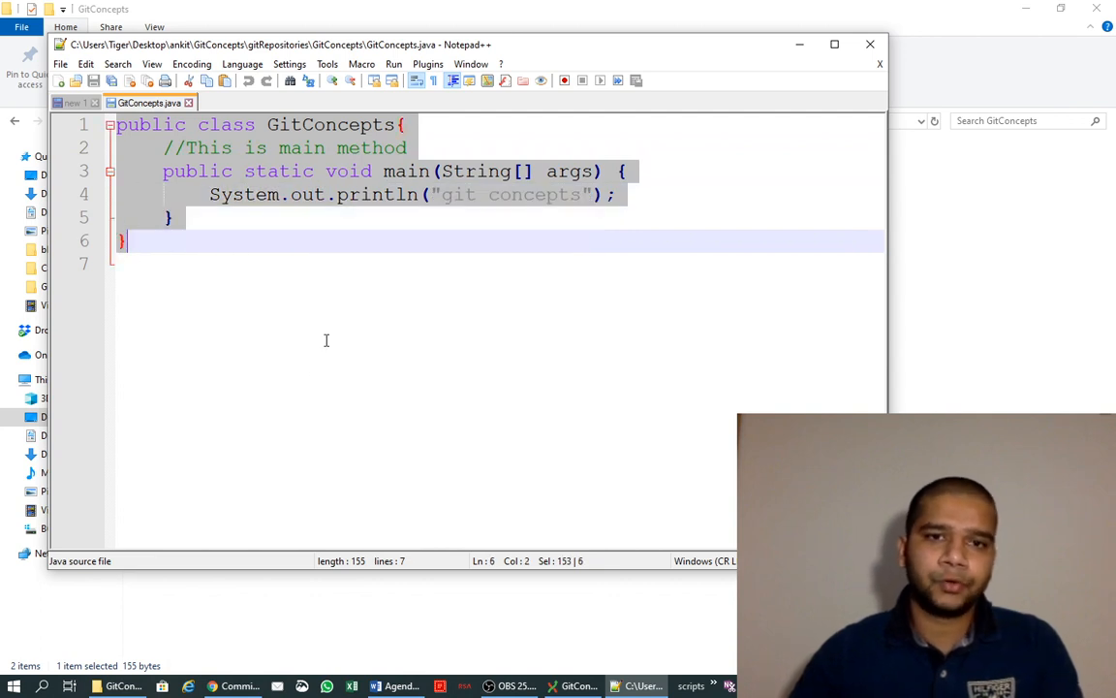
pyautogui.click(870, 46)
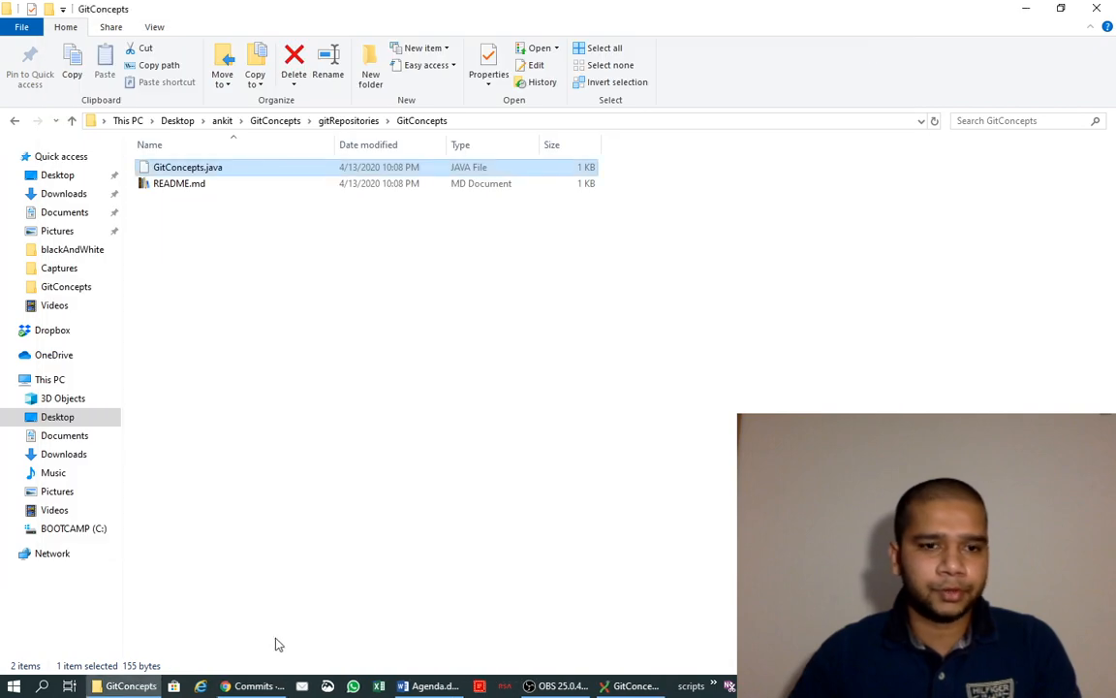
# Step: Compare the cloned files in File Explorer with the GitConcepts code page on GitHub, and return to the gitRepositories folder
pyautogui.click(254, 685)
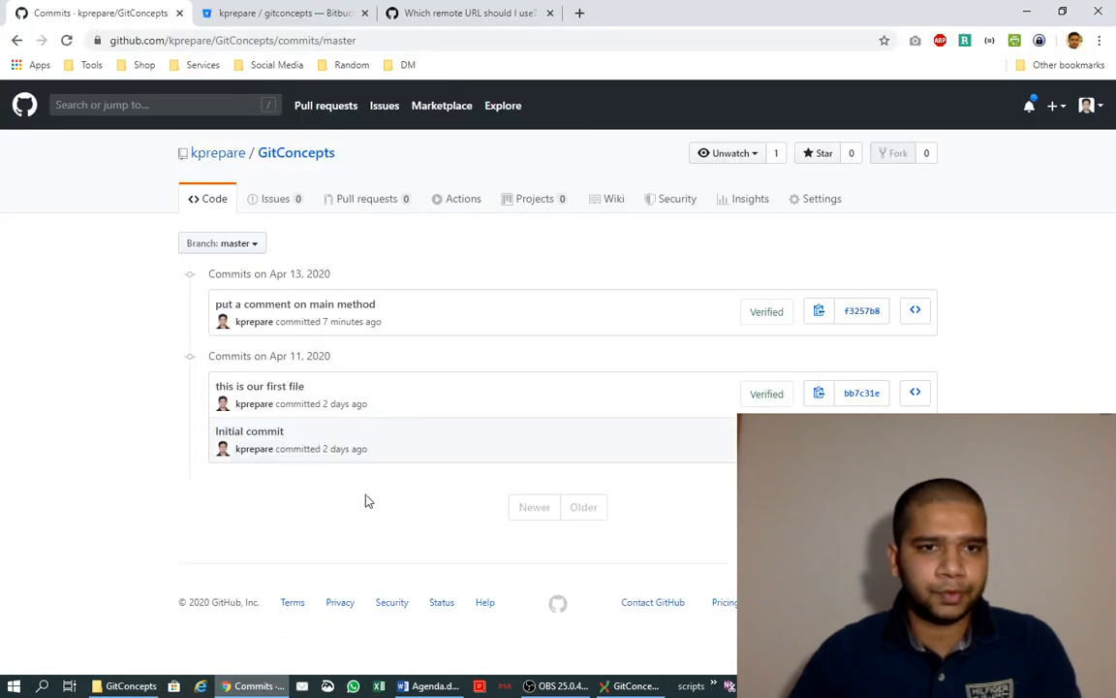
pyautogui.click(195, 199)
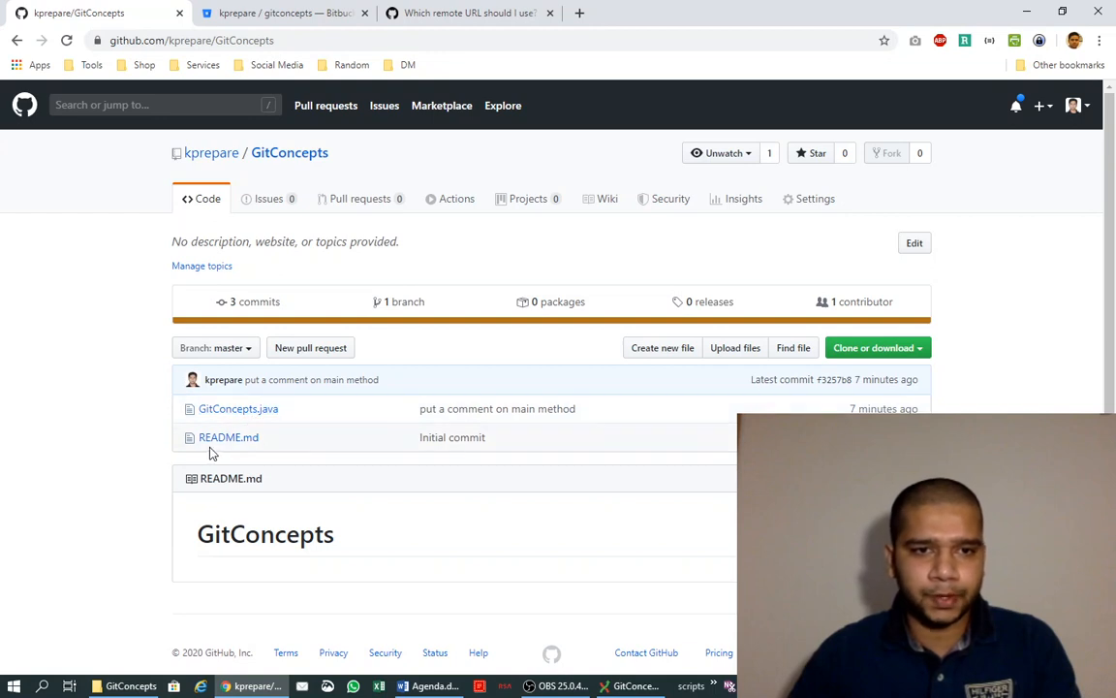
pyautogui.click(129, 685)
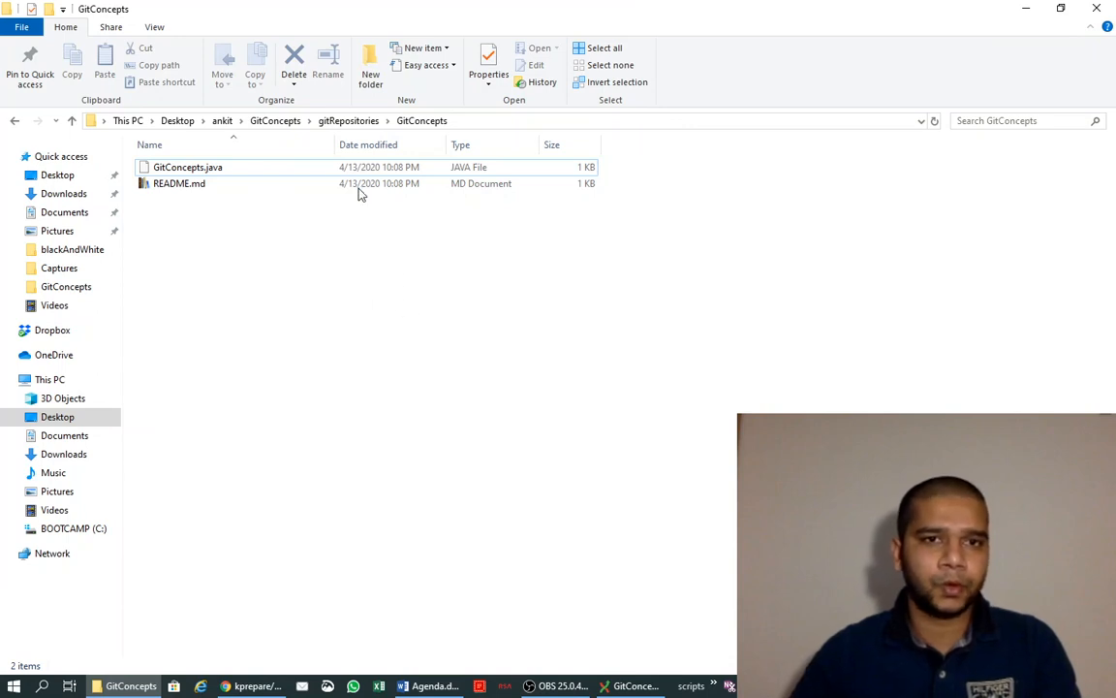
pyautogui.click(348, 121)
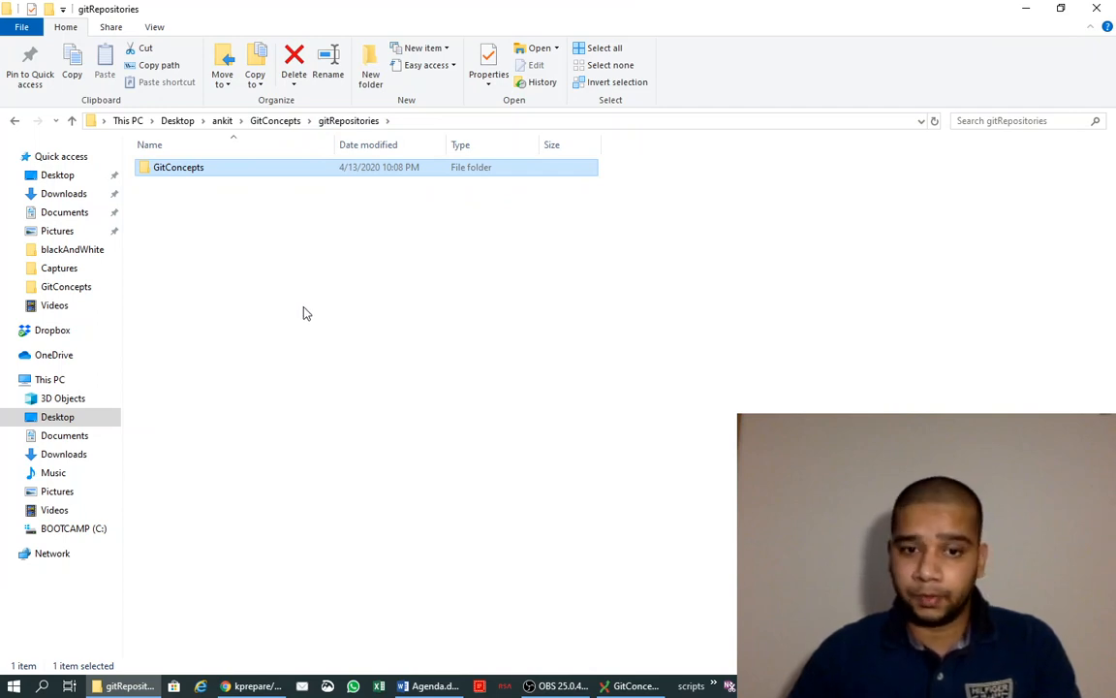
# Step: Switch to the GitConcepts repository on Bitbucket in the browser and open its clone dialog
pyautogui.click(629, 685)
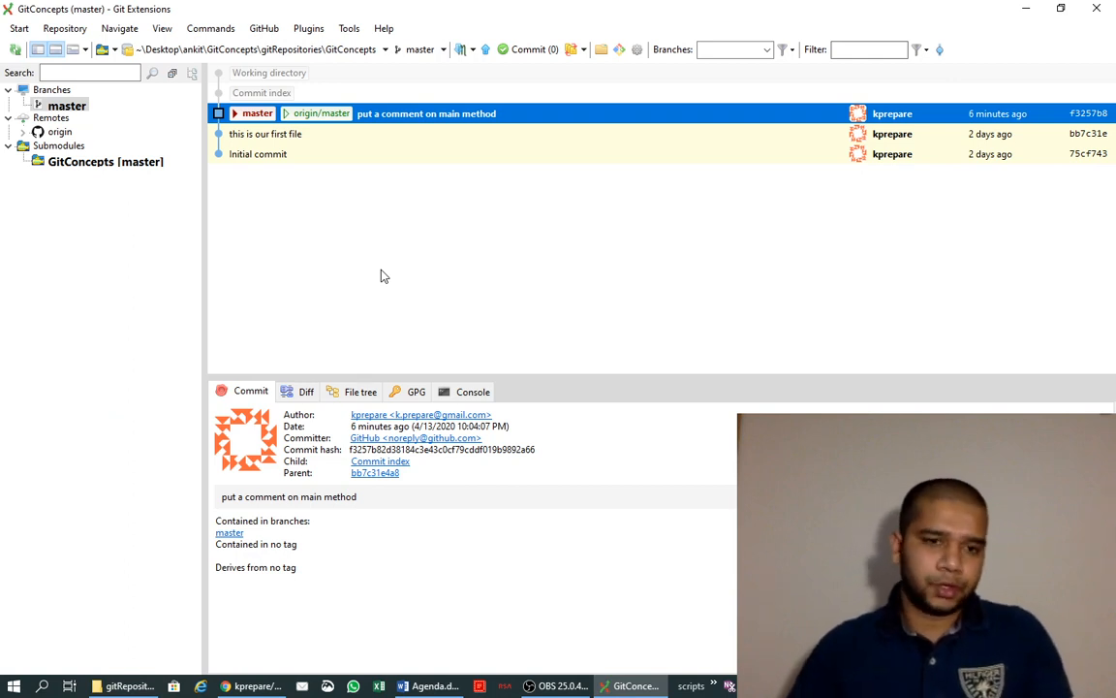
pyautogui.click(251, 685)
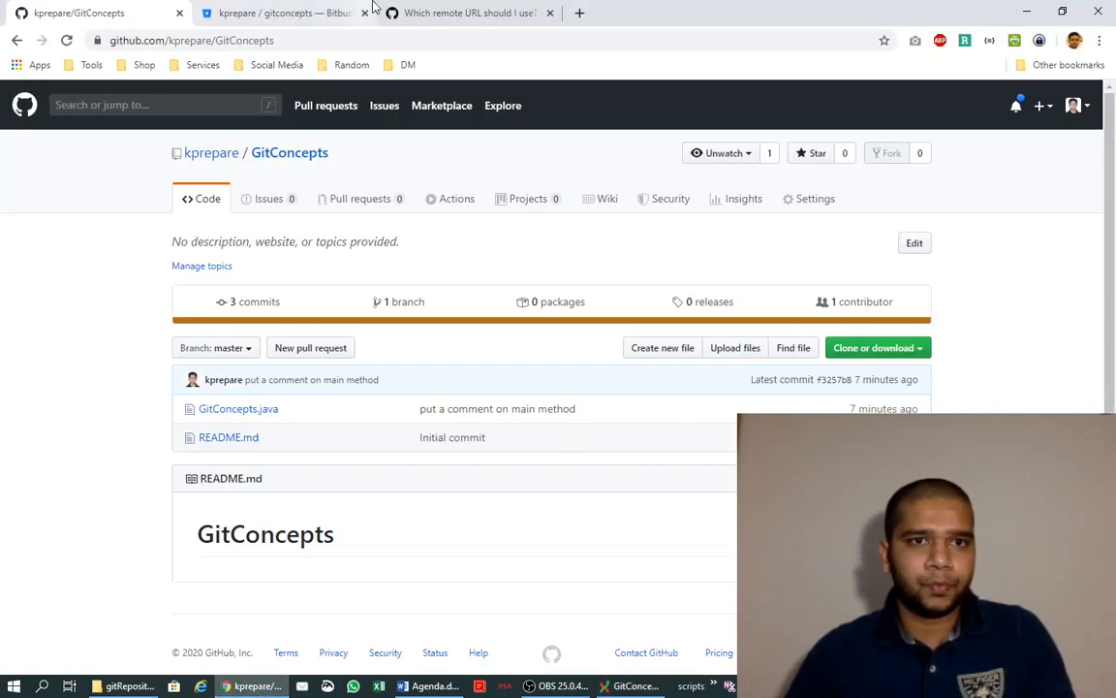
pyautogui.click(332, 19)
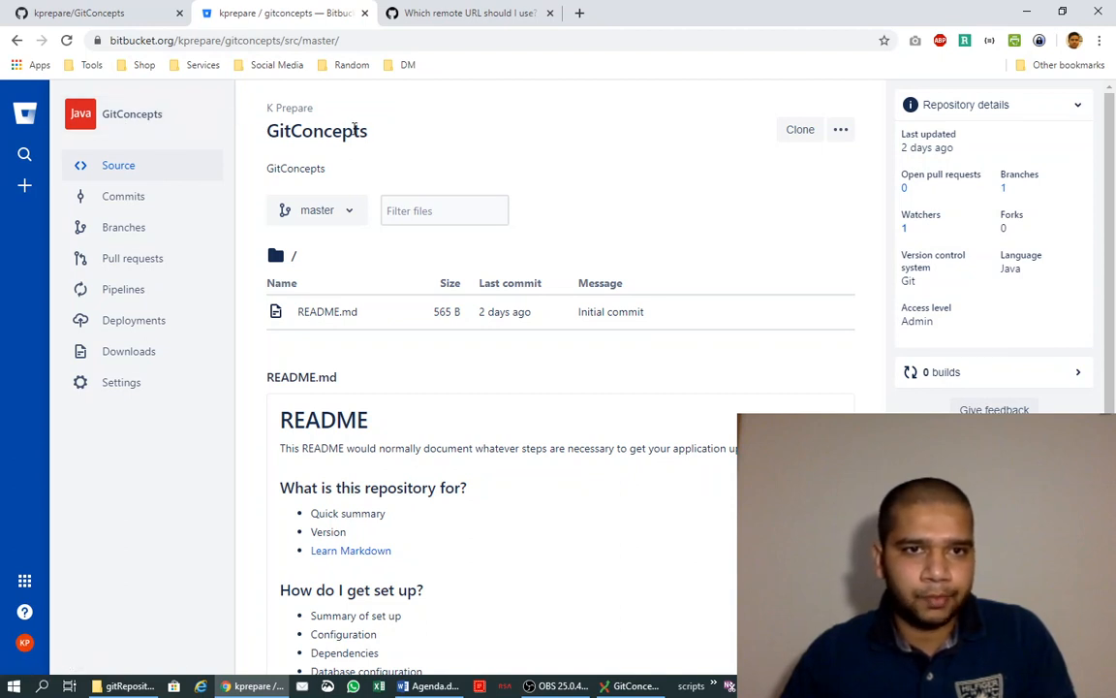
pyautogui.click(841, 130)
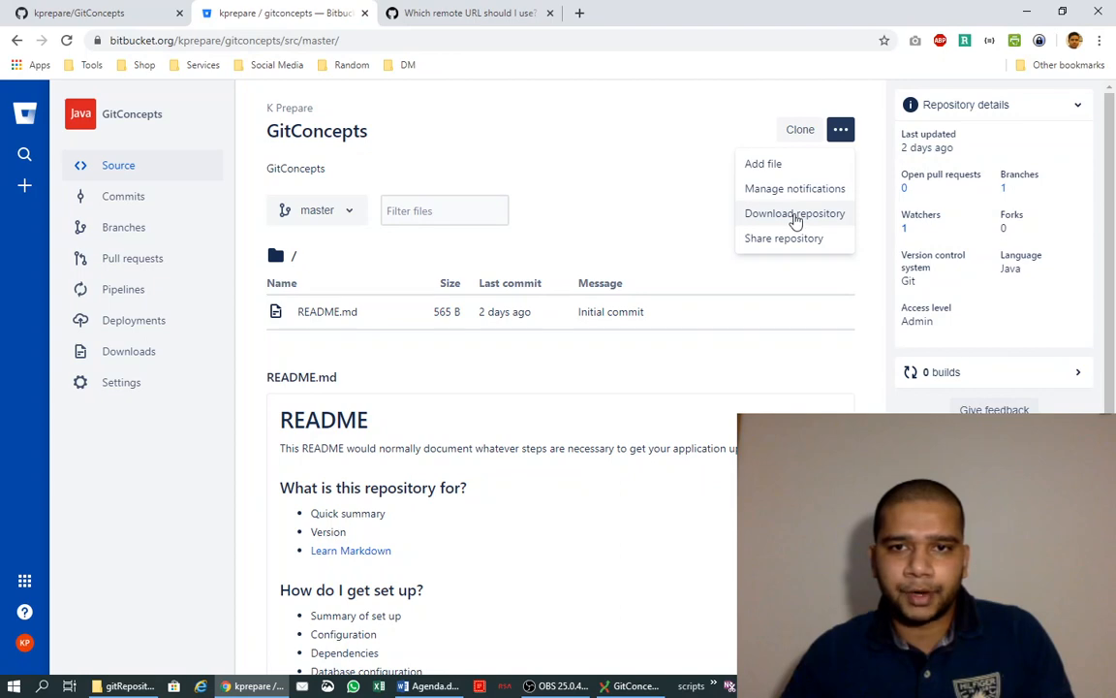
pyautogui.click(798, 131)
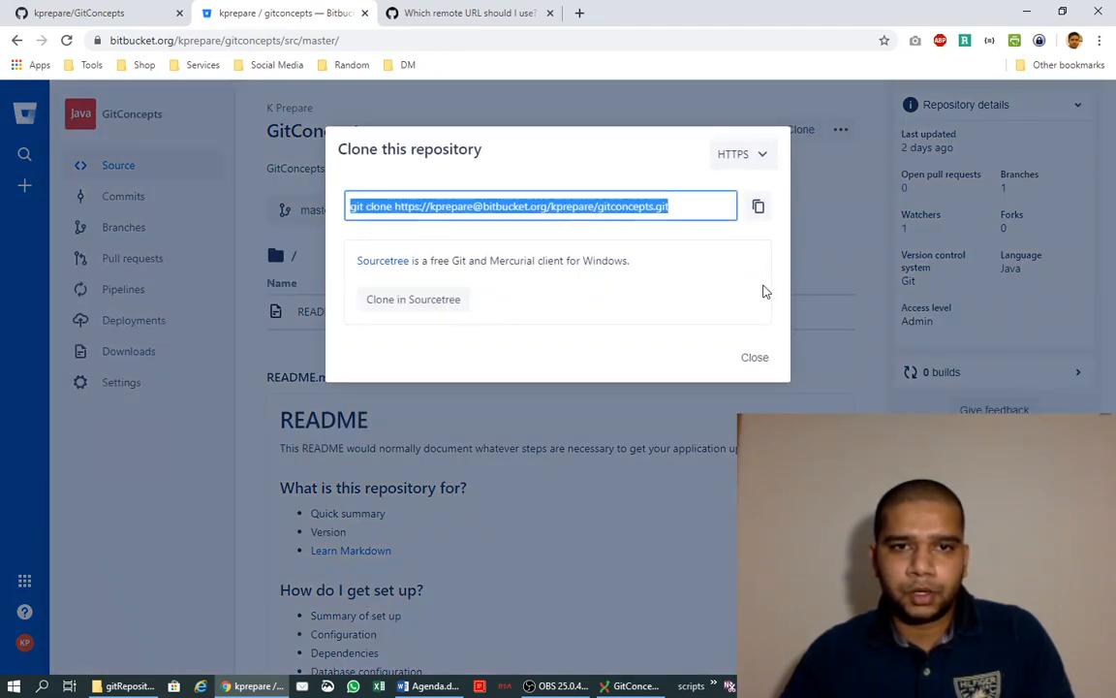
# Step: View the SSH version of the Bitbucket clone command and set the protocol back to HTTPS
pyautogui.click(762, 157)
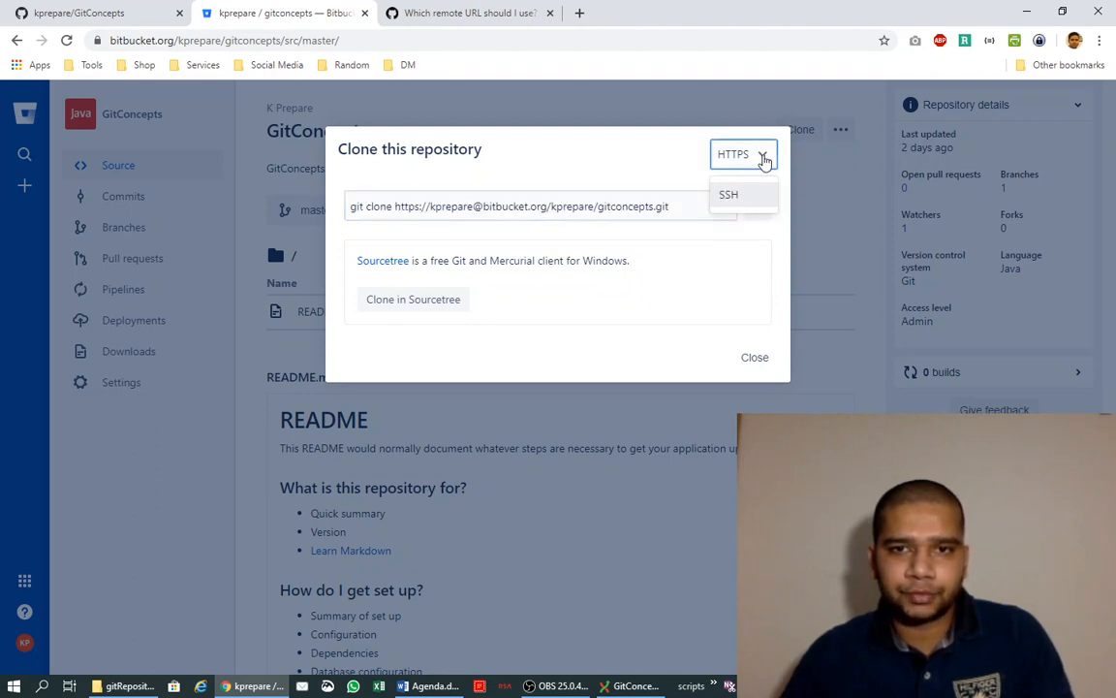
pyautogui.click(765, 156)
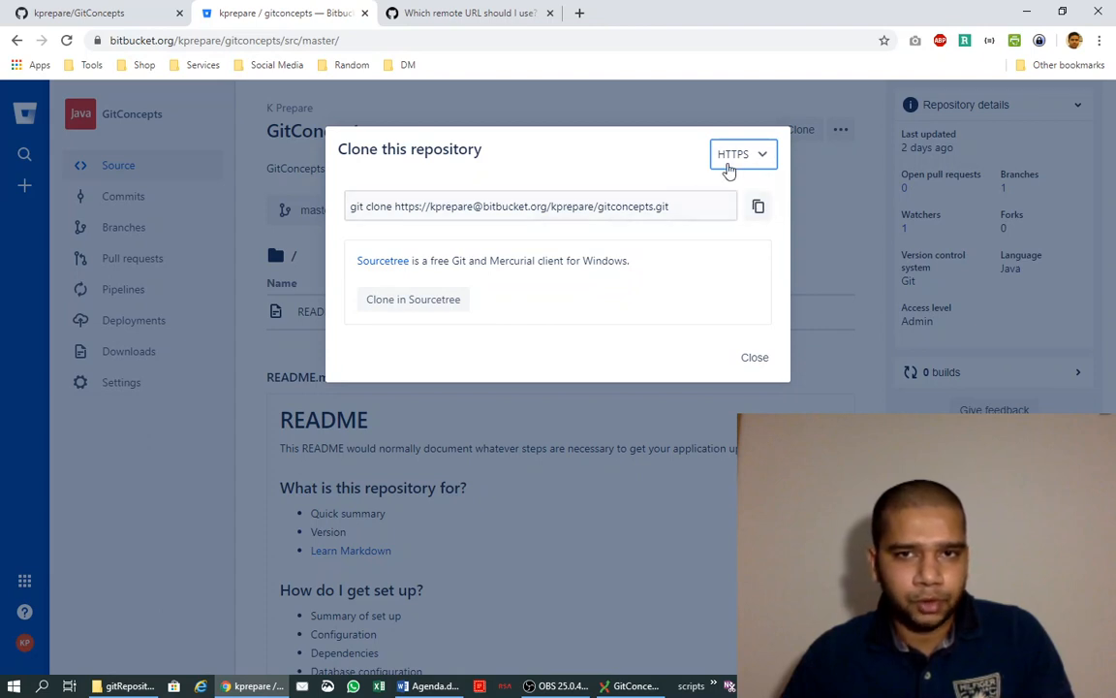
pyautogui.click(745, 159)
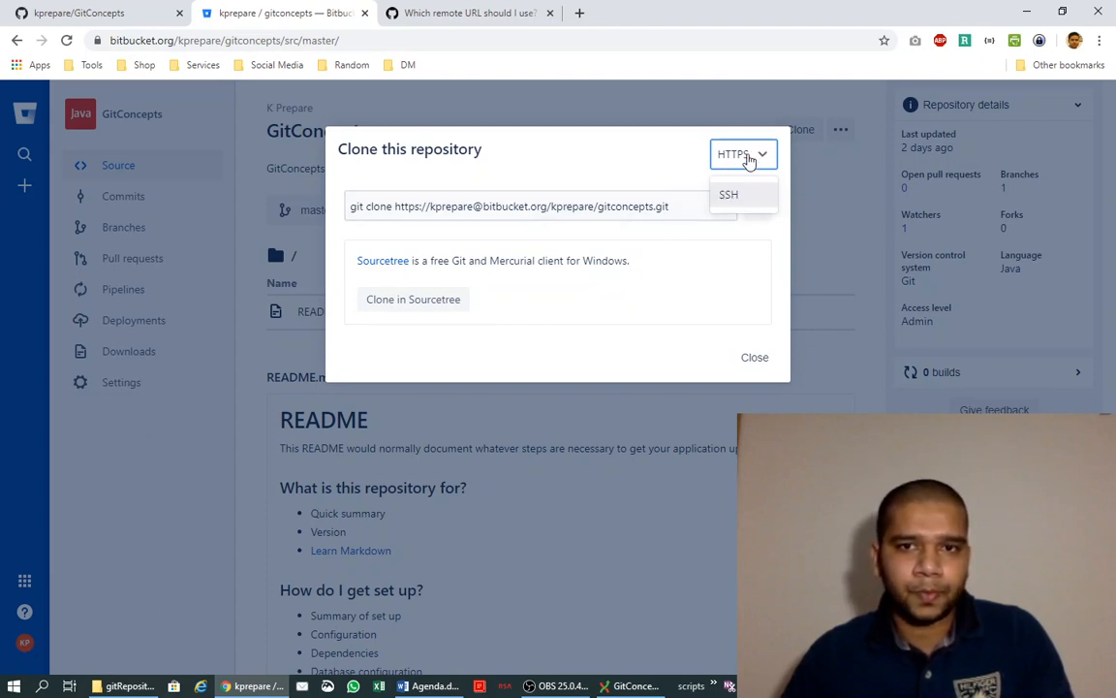
pyautogui.click(733, 198)
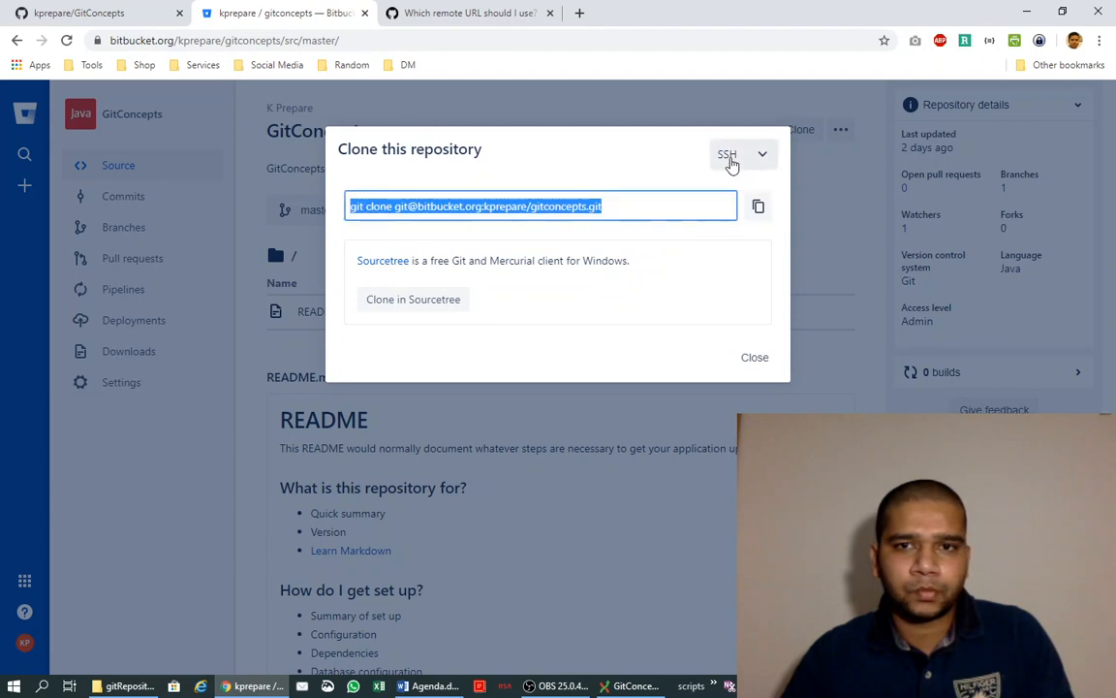
pyautogui.click(737, 162)
pyautogui.click(733, 196)
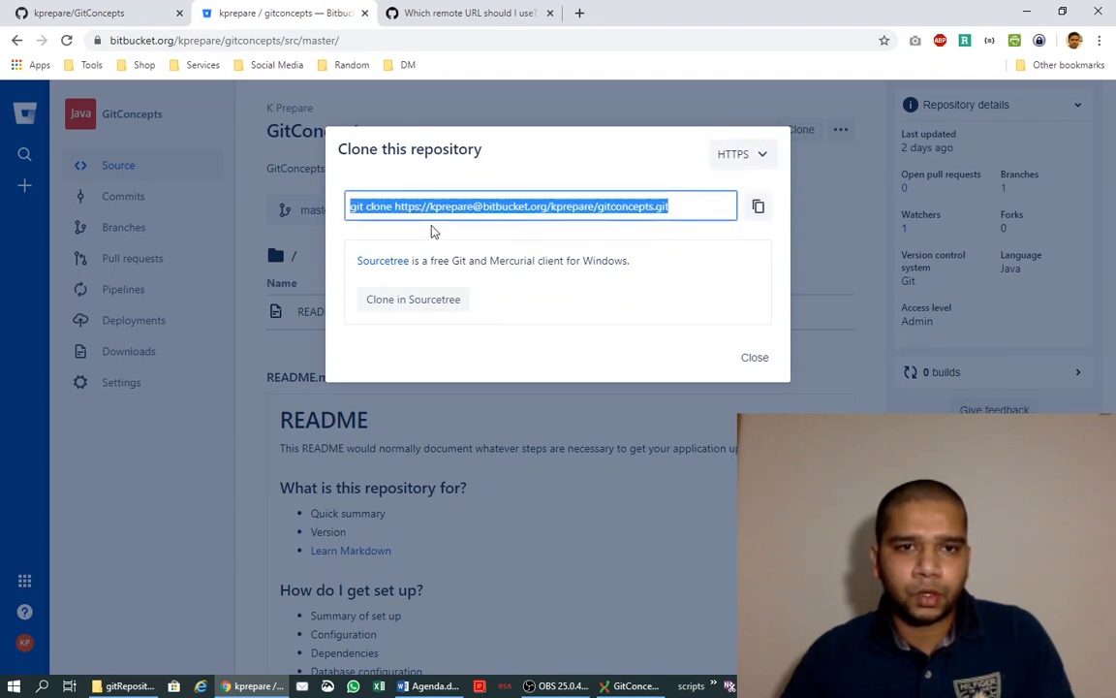
# Step: Examine the full HTTPS git clone command for the Bitbucket GitConcepts repository
pyautogui.click(390, 207)
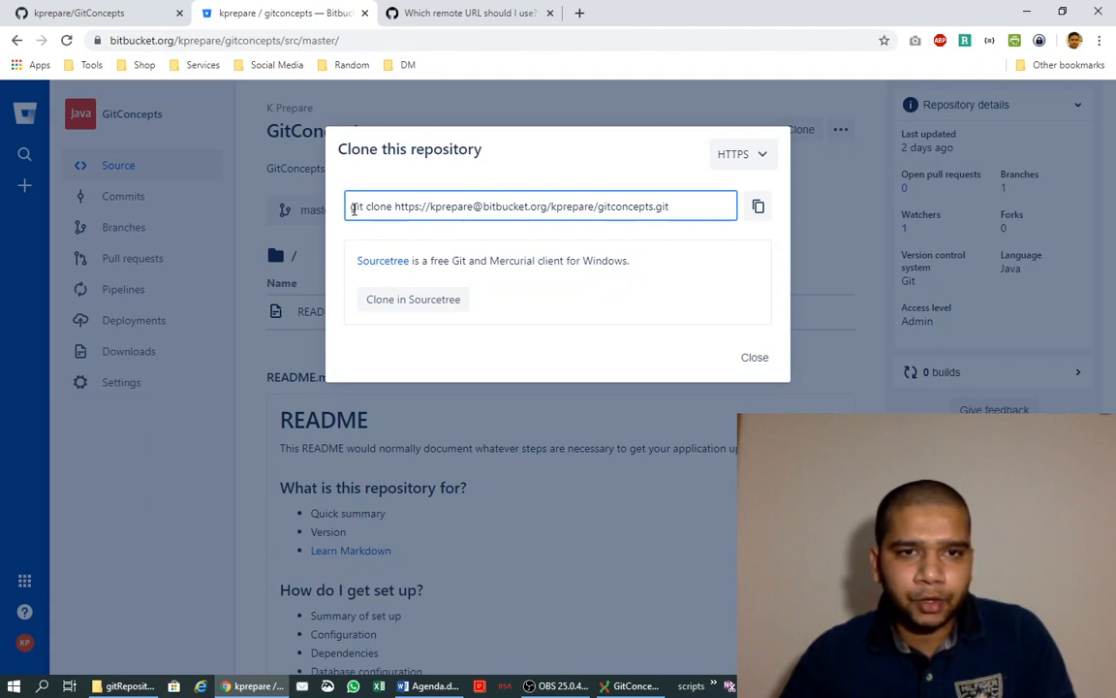
pyautogui.moveTo(353, 209); pyautogui.dragTo(676, 207)
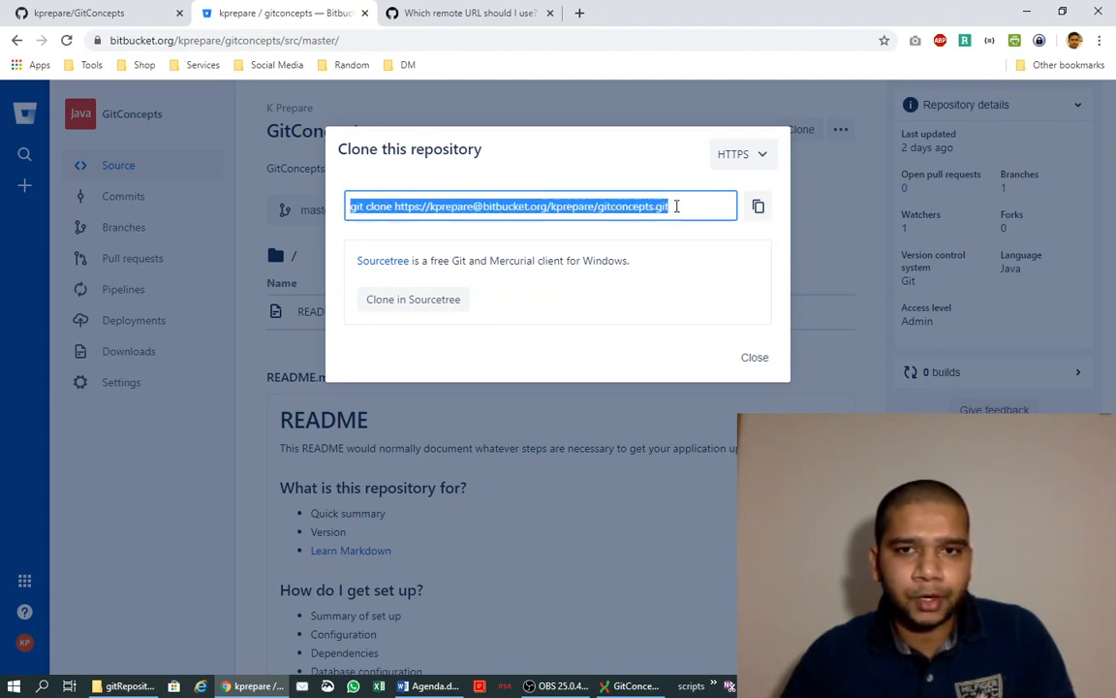
pyautogui.click(688, 229)
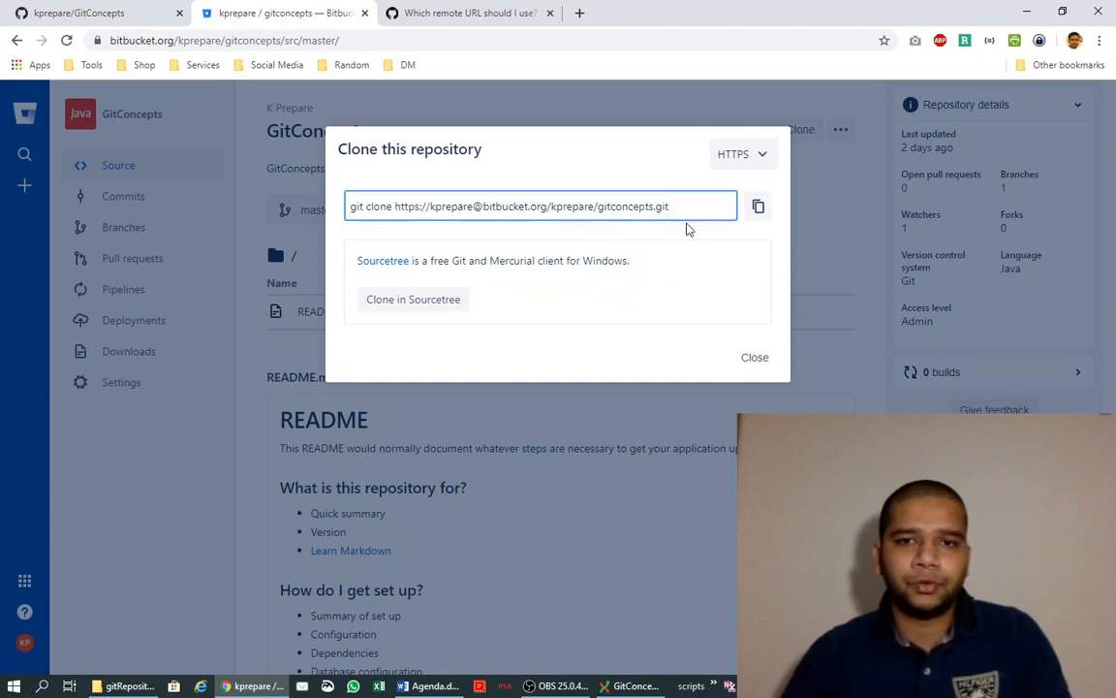
# Step: Copy only the HTTPS repository URL from the Bitbucket clone command, leaving out the "git clone" part
pyautogui.moveTo(394, 206); pyautogui.dragTo(673, 206)
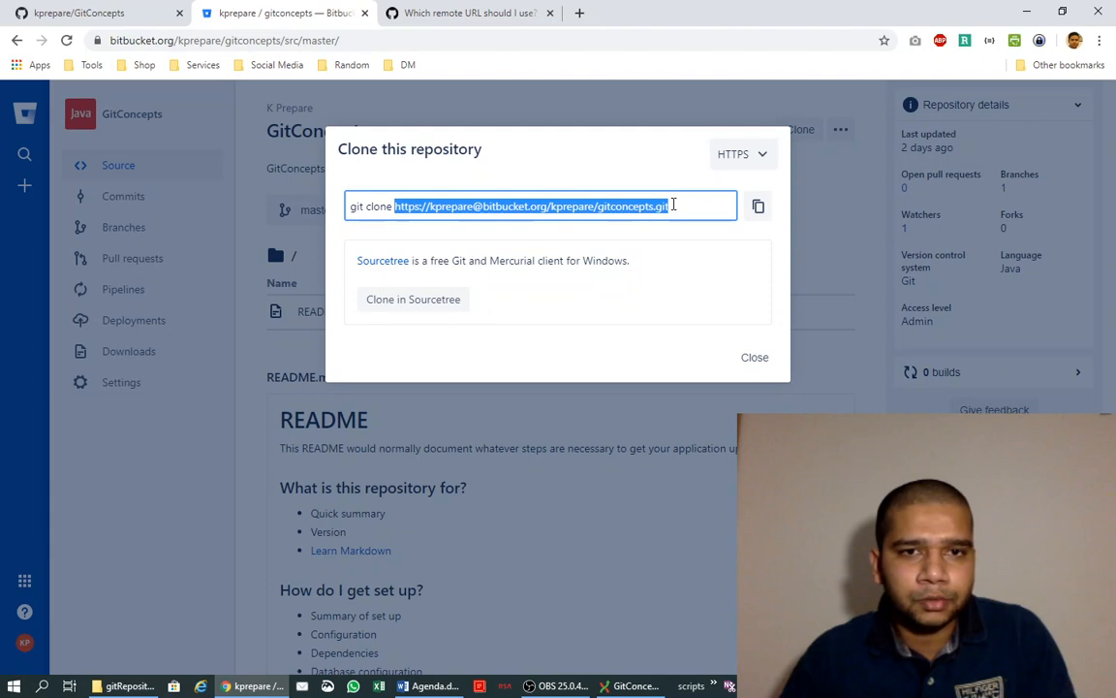
pyautogui.rightClick(631, 205)
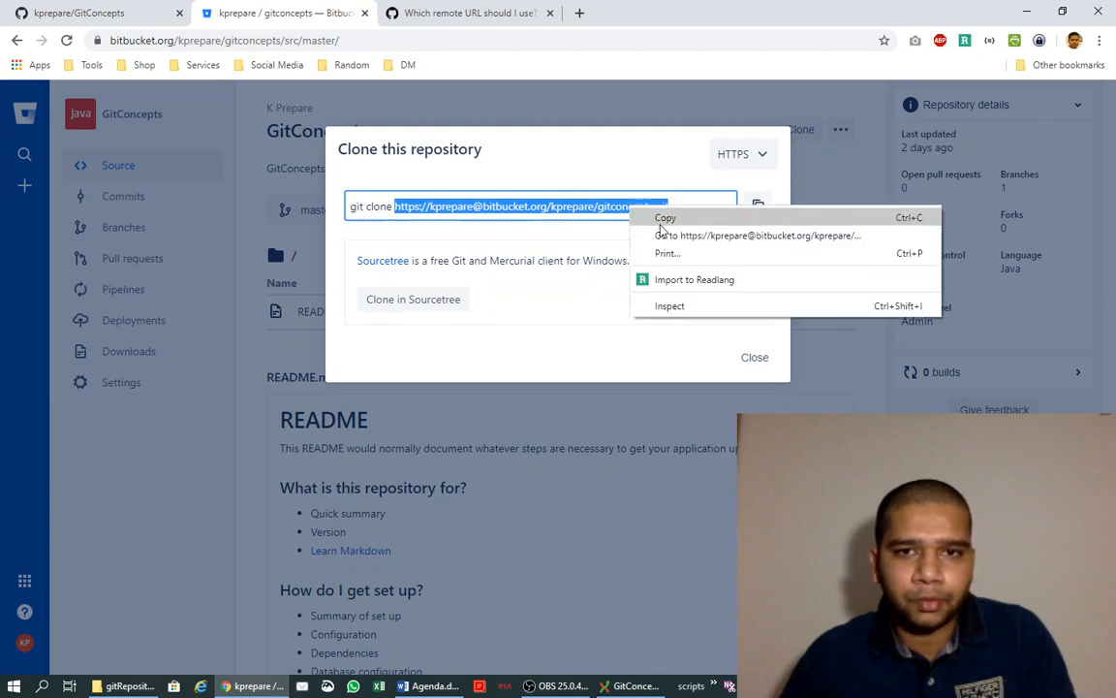
pyautogui.click(665, 219)
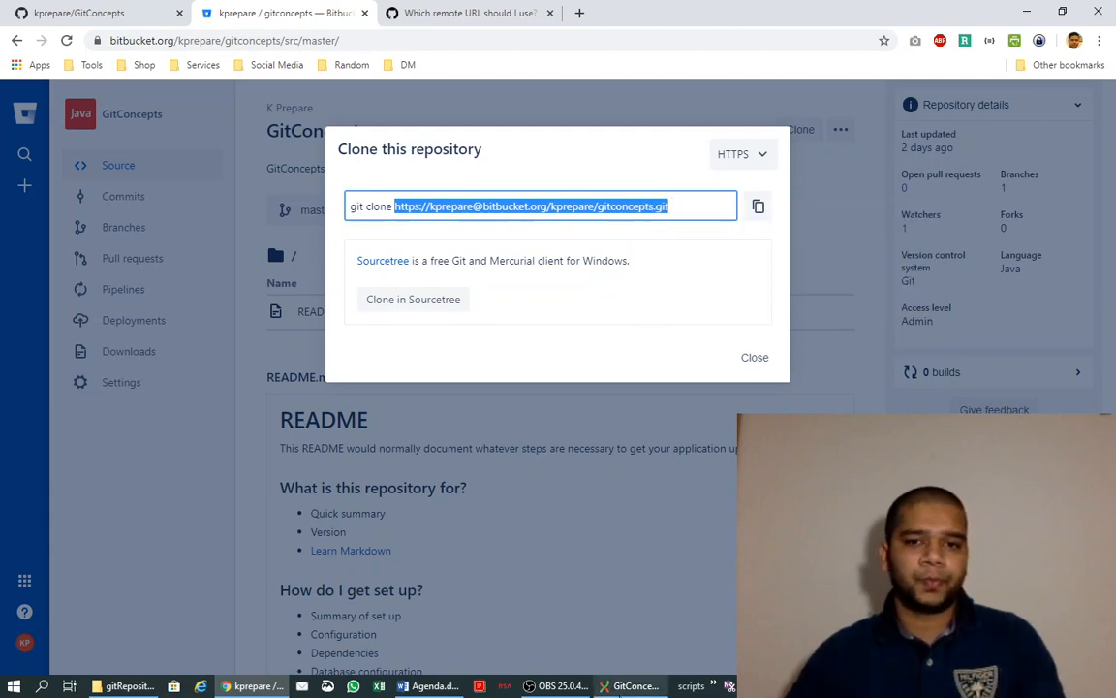
# Step: Switch to Git Extensions, close the open GitConcepts repository and start a new repository clone from the copied Bitbucket URL
pyautogui.click(636, 686)
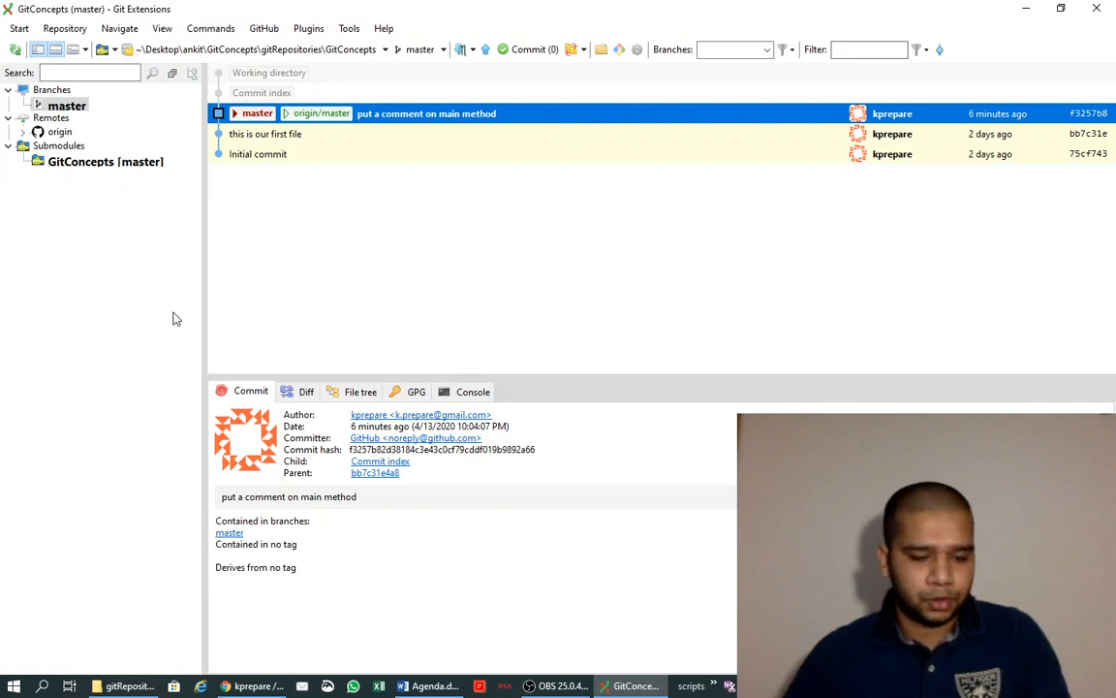
pyautogui.hotkey('ctrl', 'w')
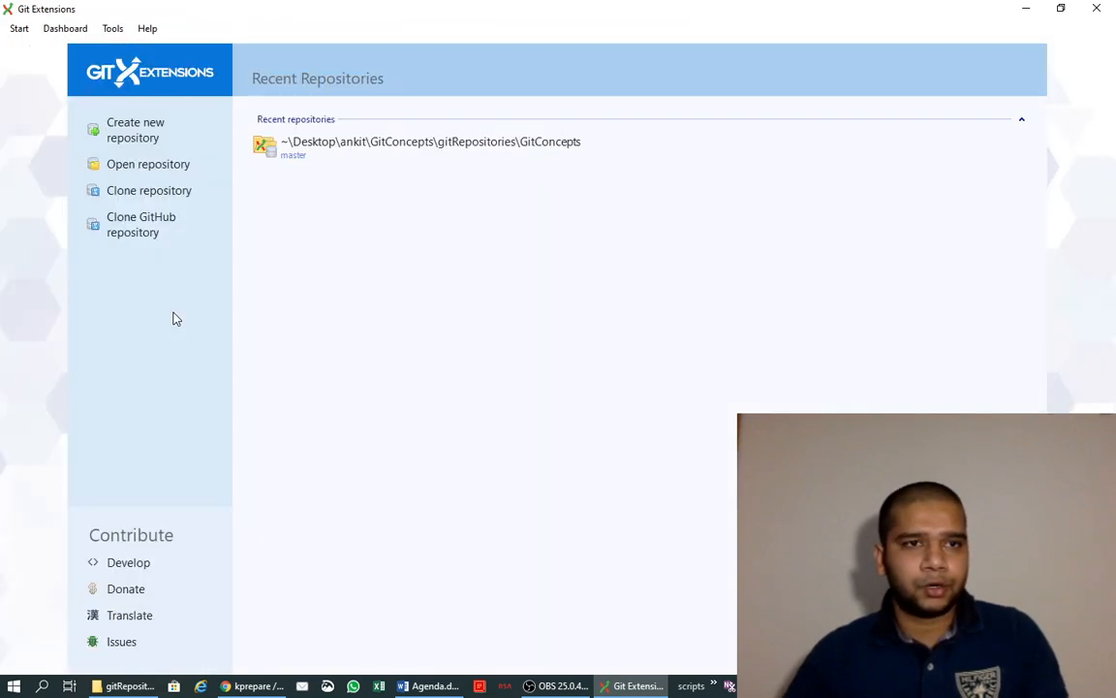
pyautogui.click(123, 193)
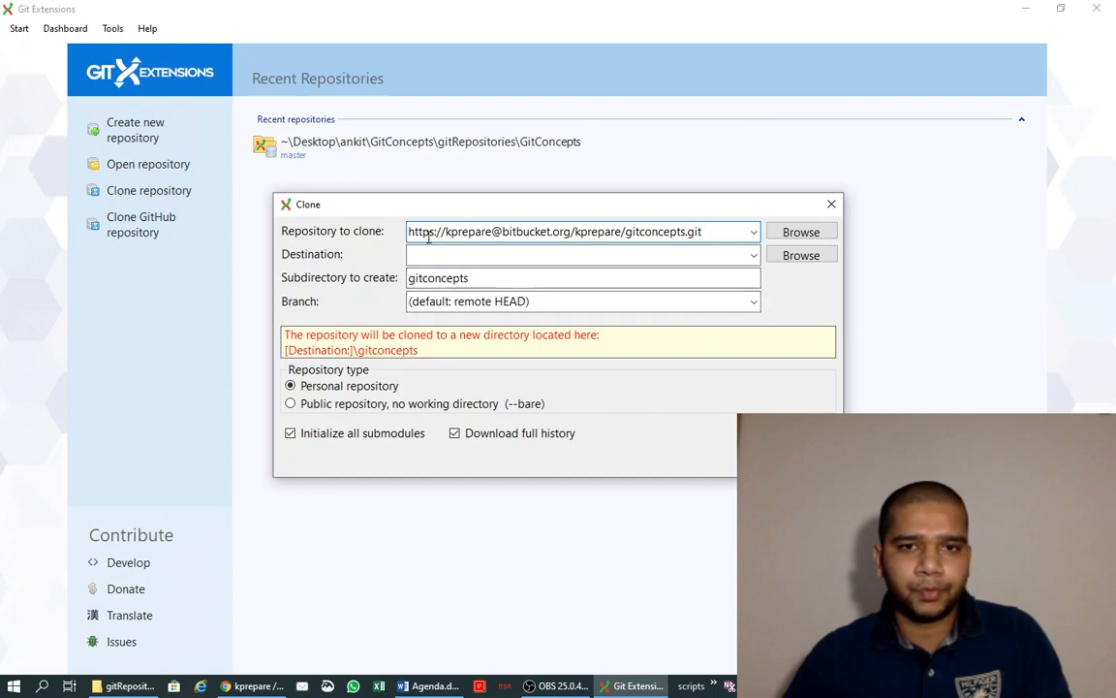
pyautogui.click(457, 253)
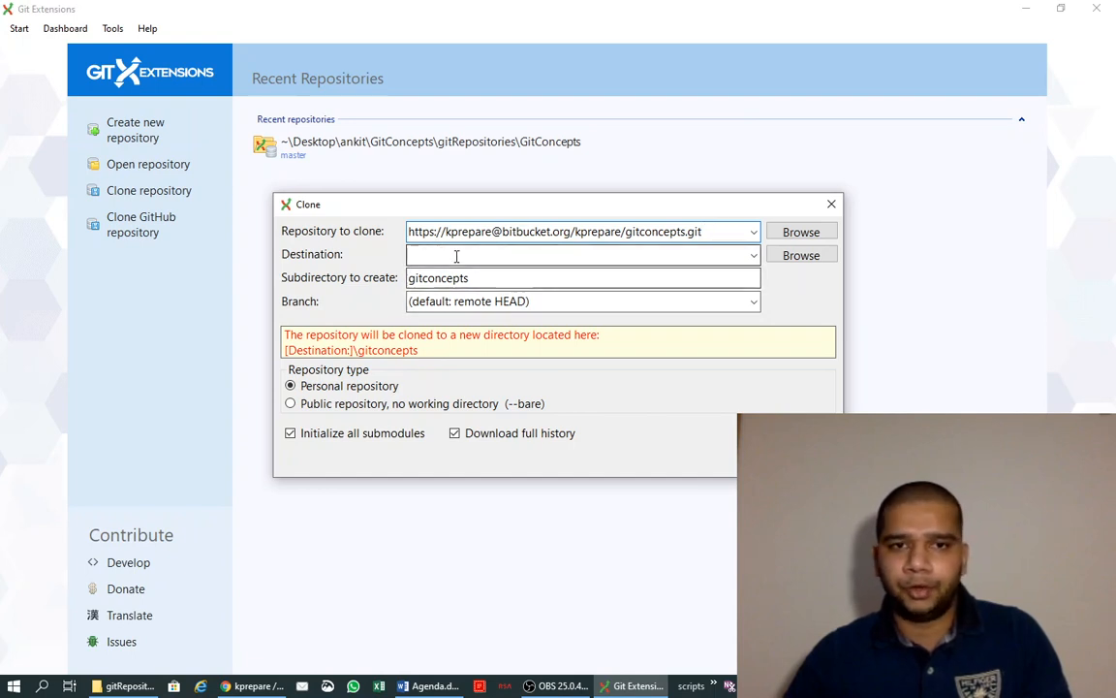